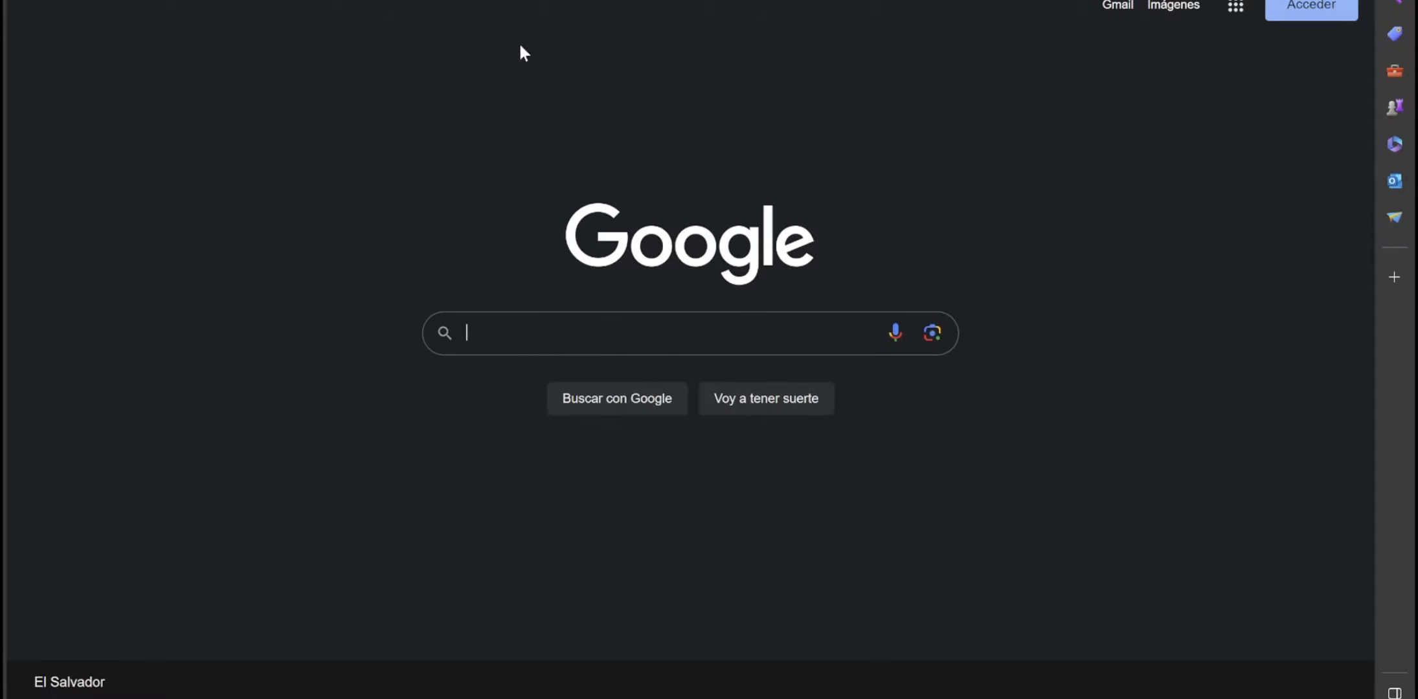
- Search for 'sql' and scroll the SQL Server 2022 page down to its free editions
click(311, 1)
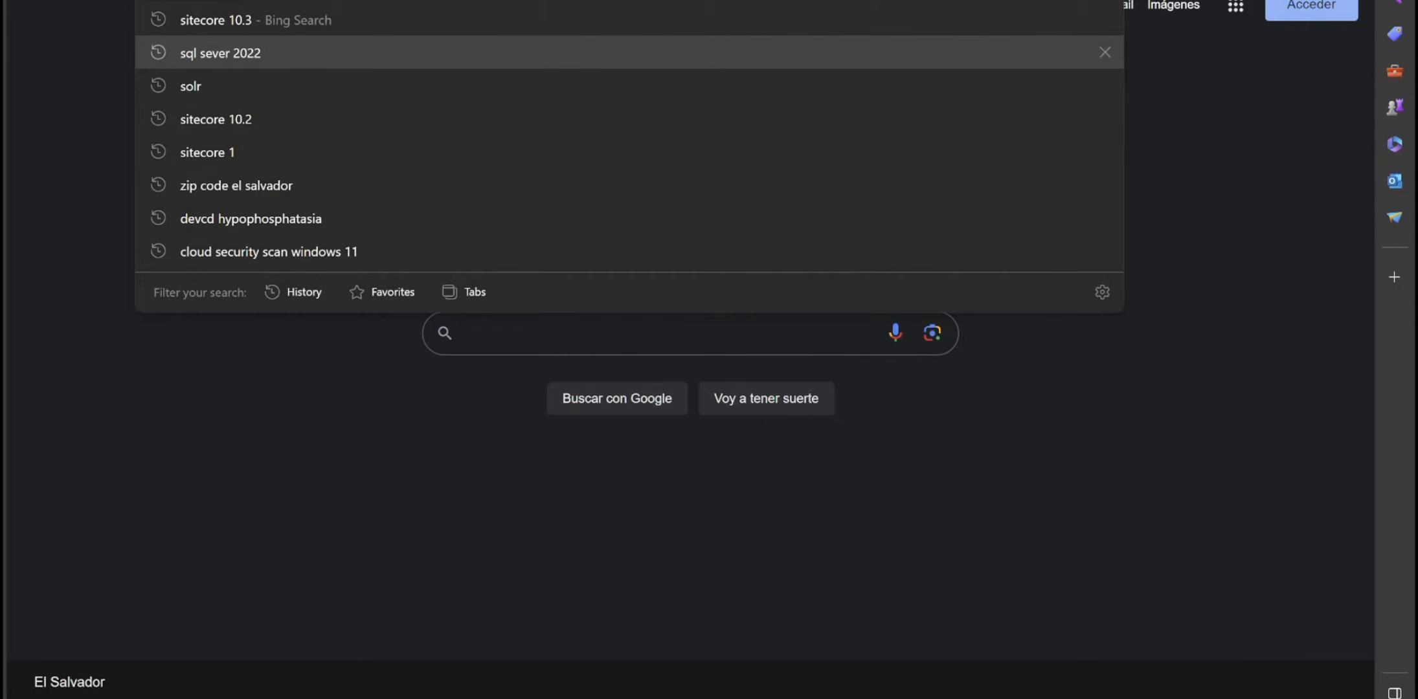
text(sql)
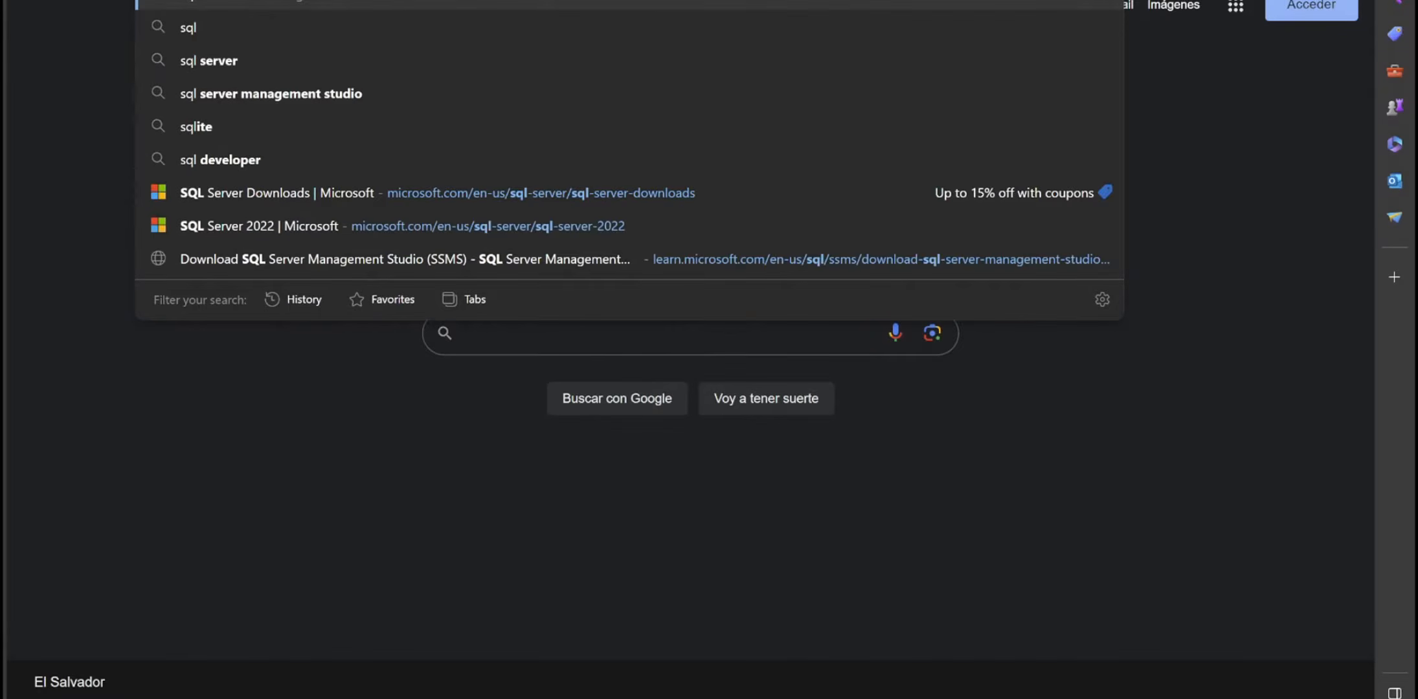
key(Return)
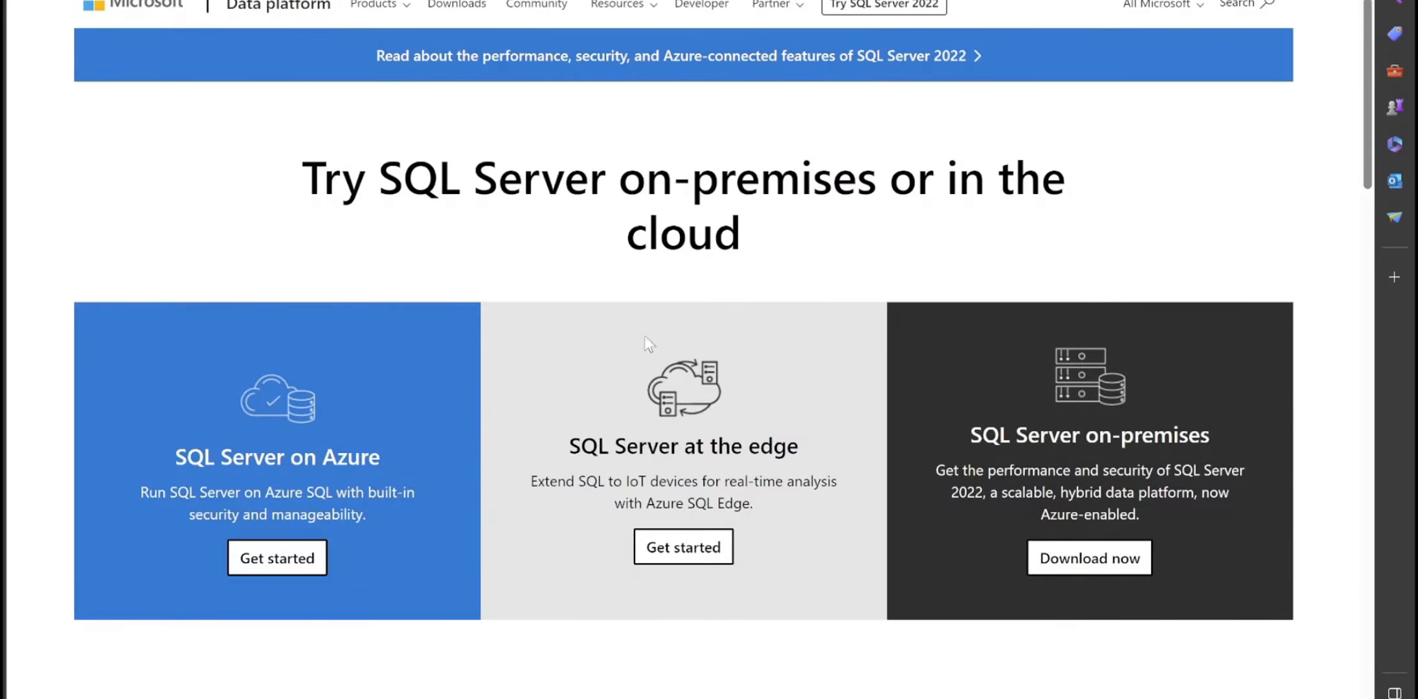
scroll(848, 381, down, 10)
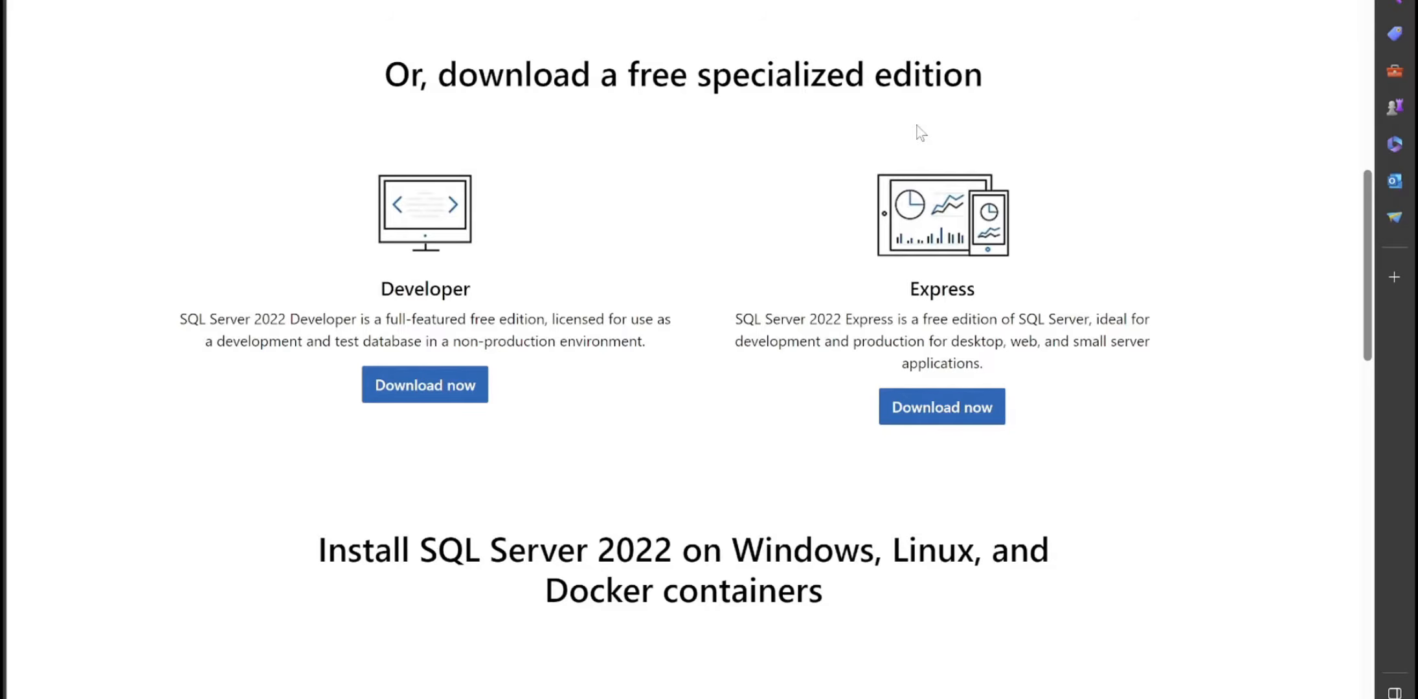
- Search for 'solr' and open the Welcome to Apache Solr homepage result
click(842, 0)
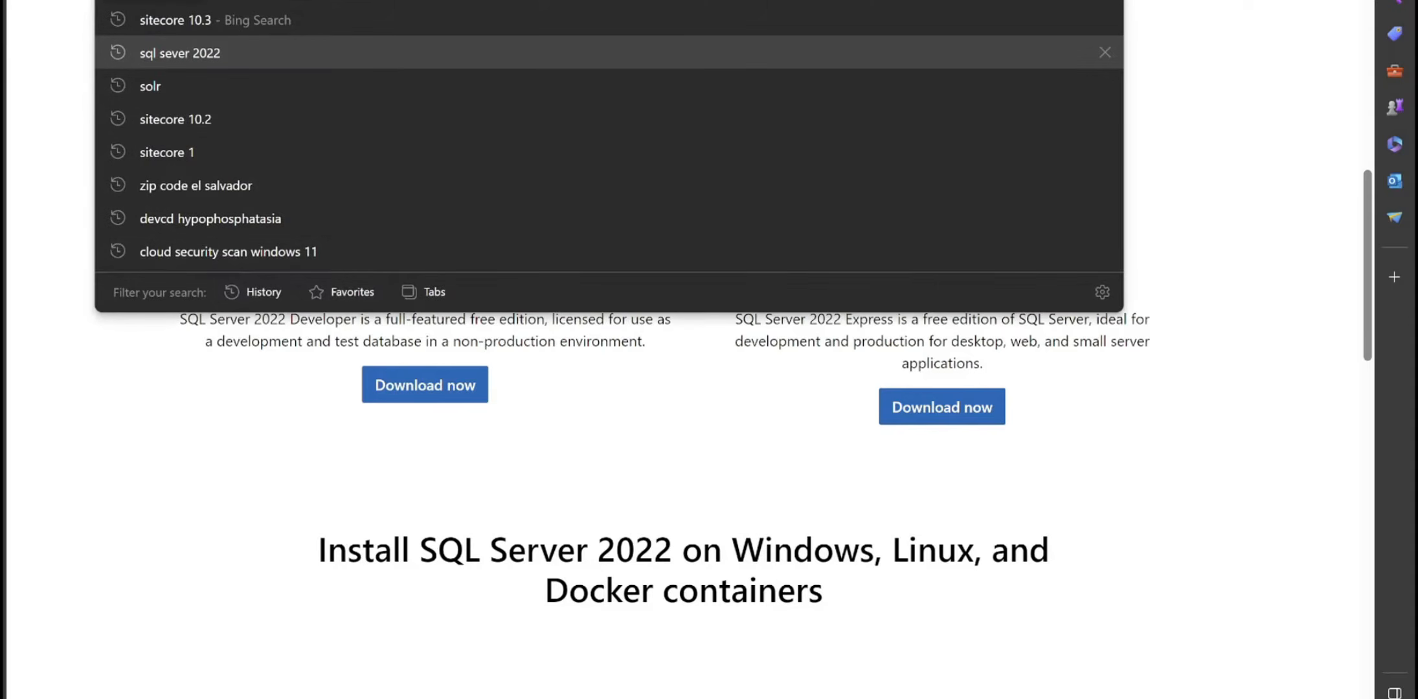
text(solr)
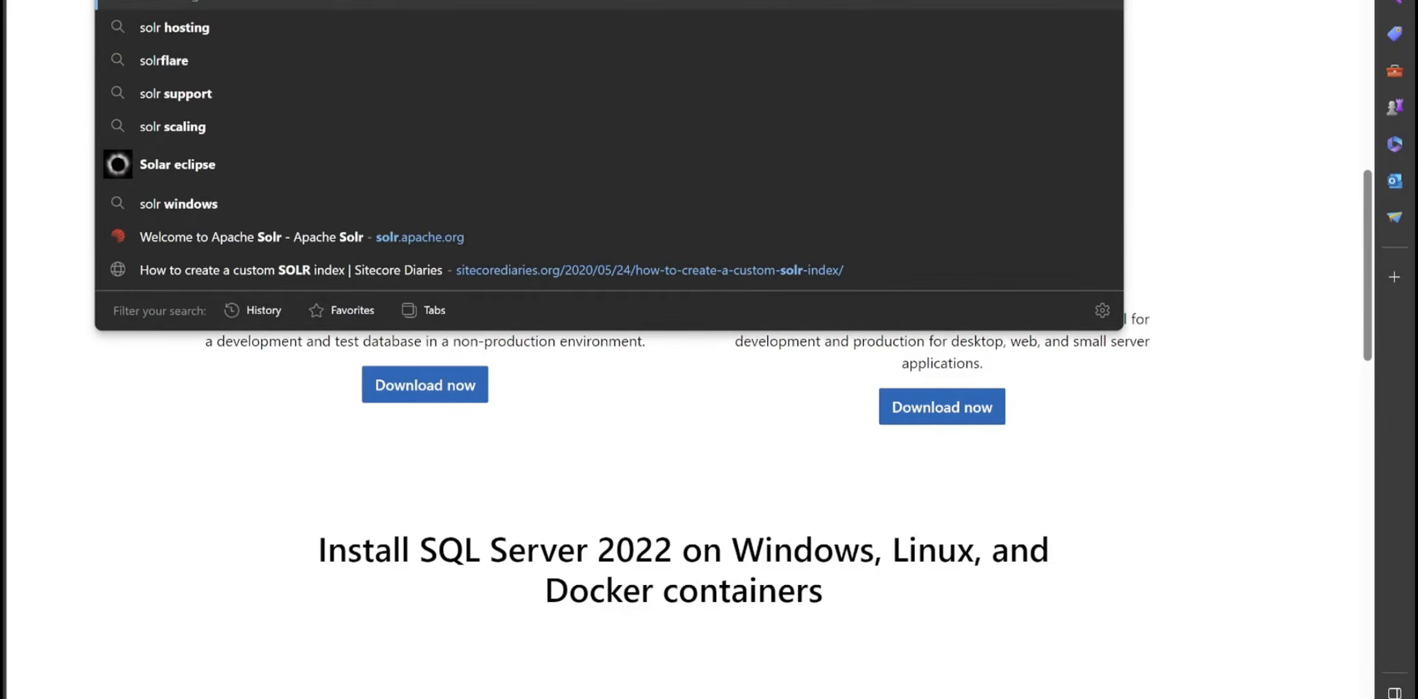
key(Return)
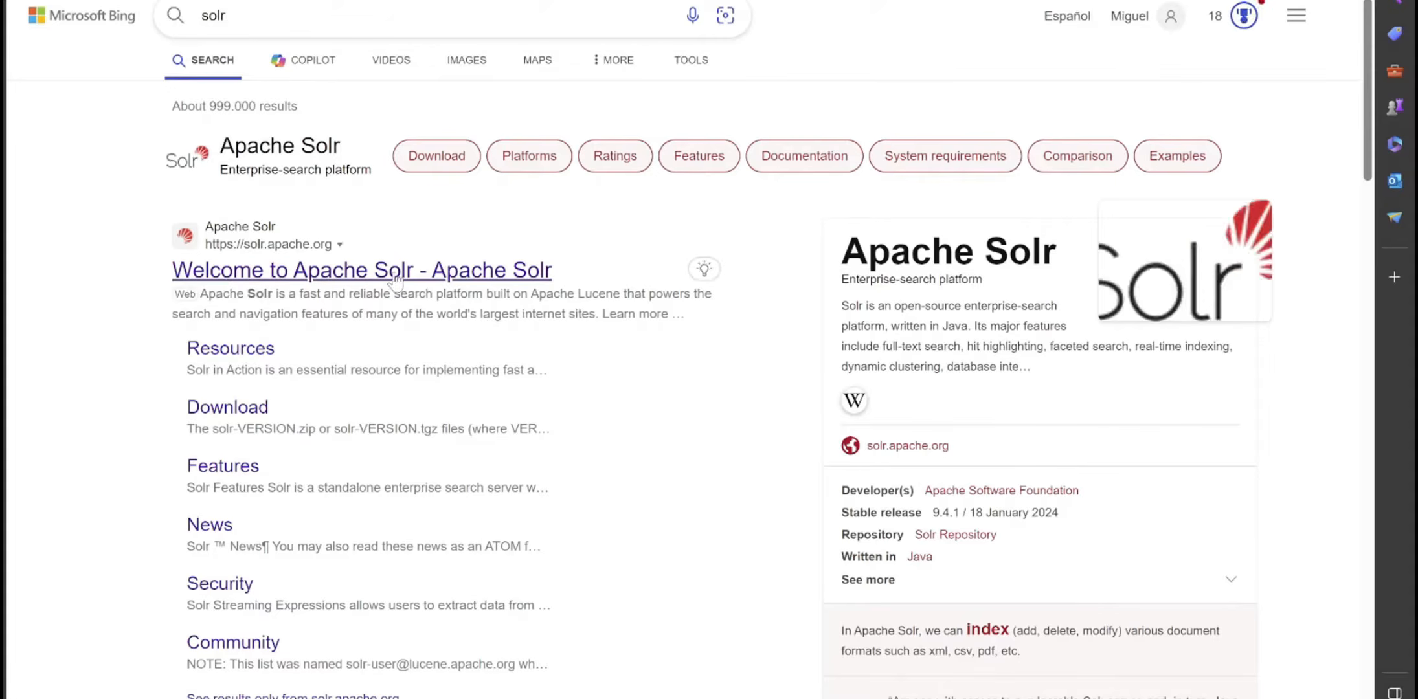
click(396, 272)
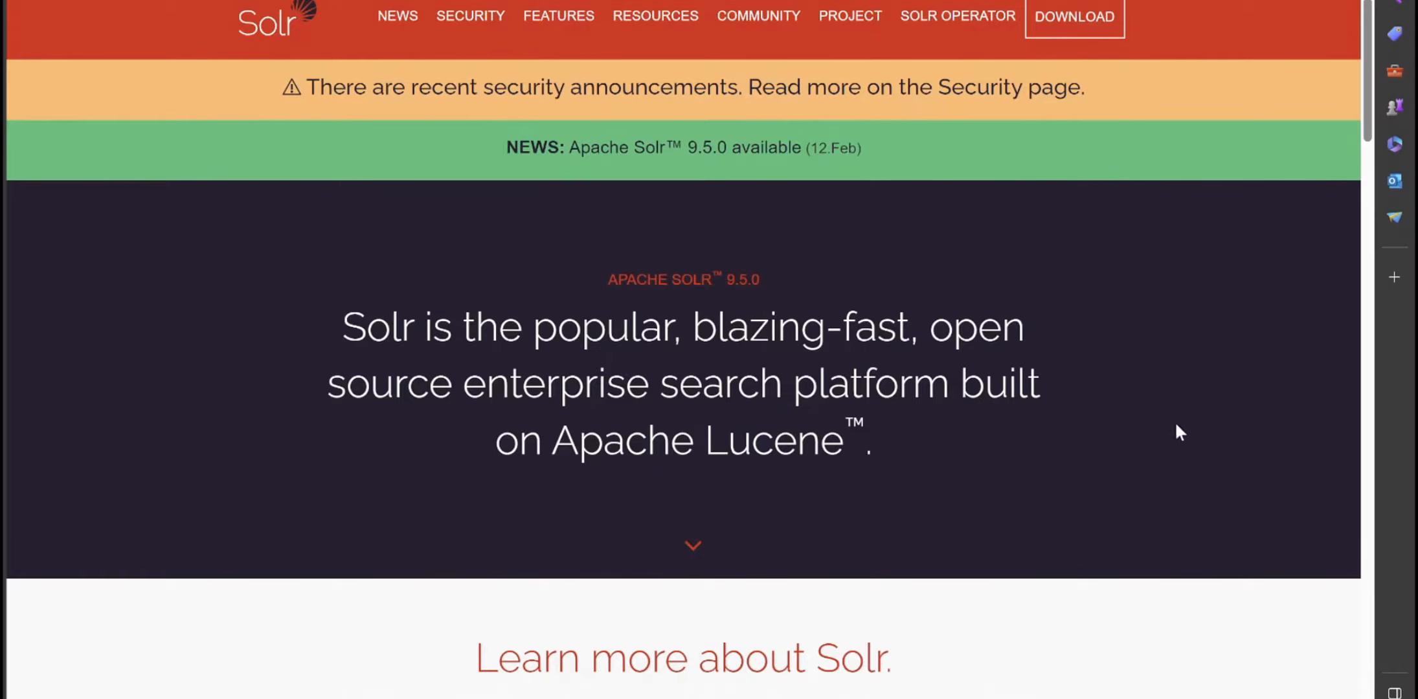
- Scroll through the Apache Solr 9.5.0 homepage sections and back to the top
scroll(969, 479, down, 2)
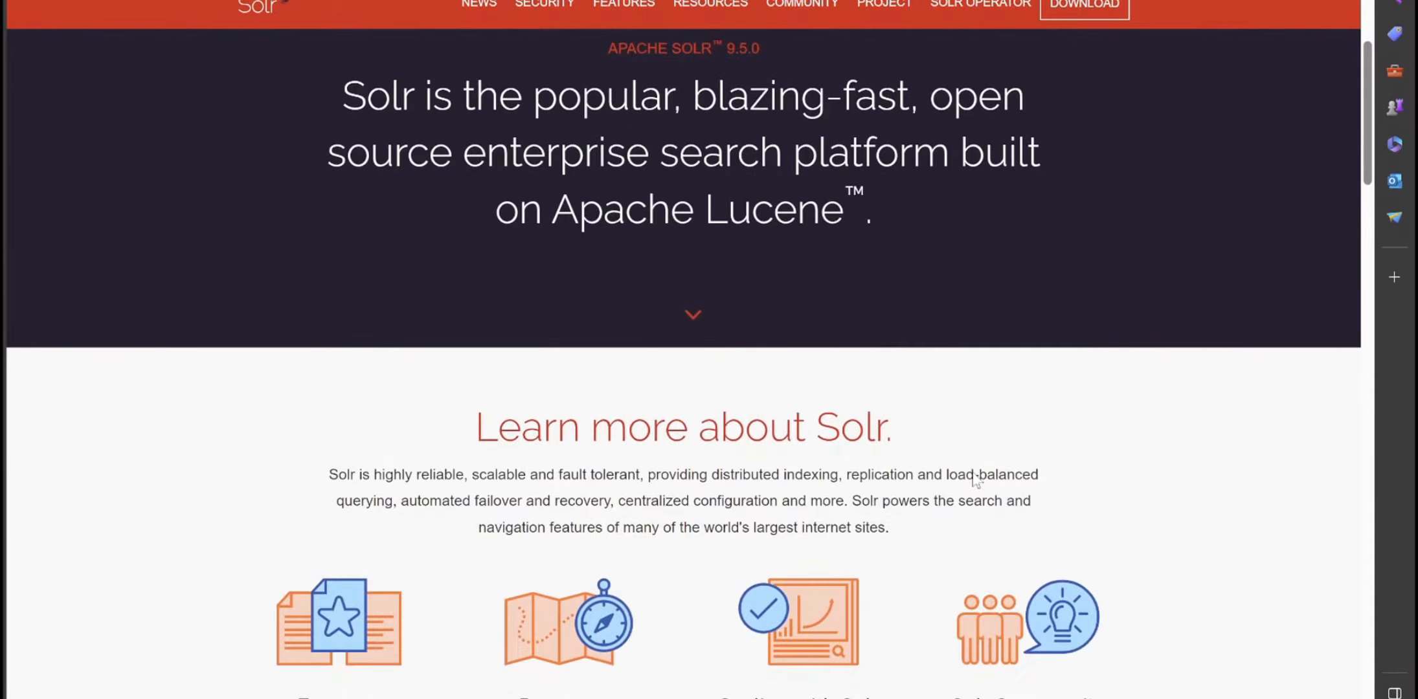
scroll(972, 473, down, 8)
scroll(972, 472, down, 2)
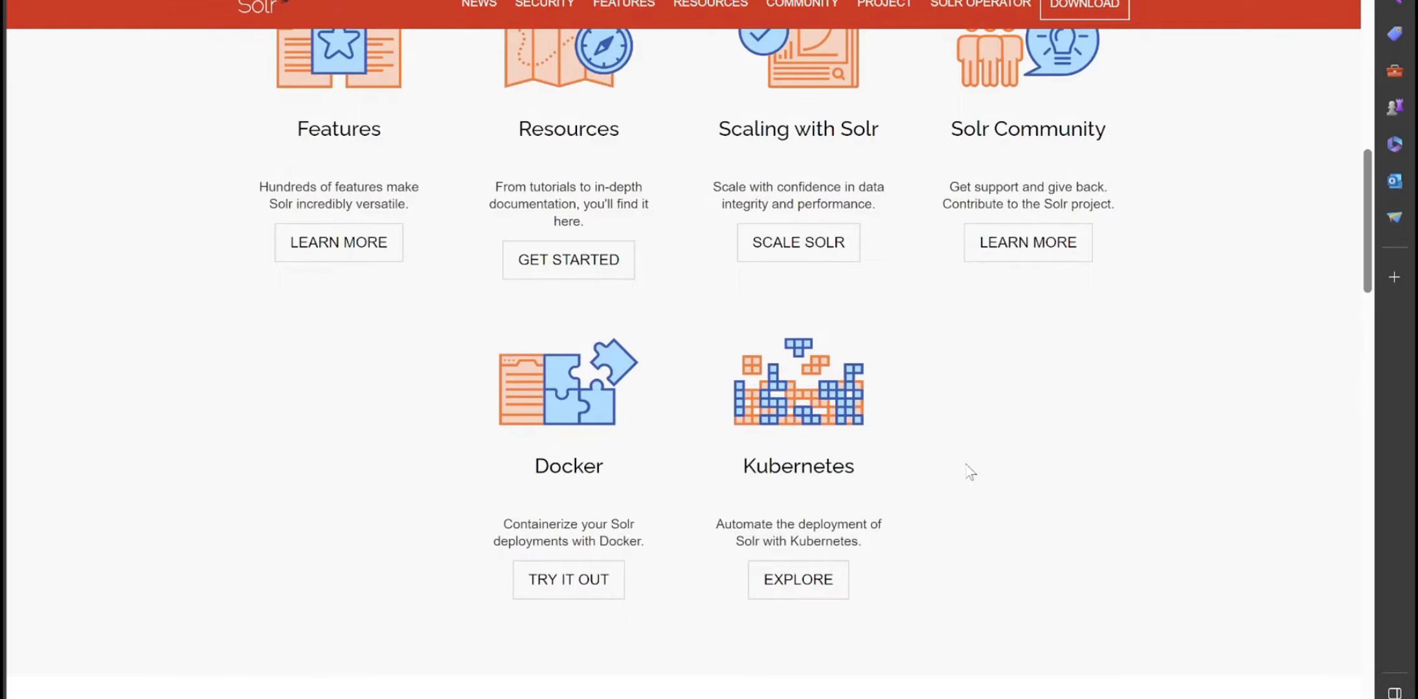
scroll(969, 472, down, 8)
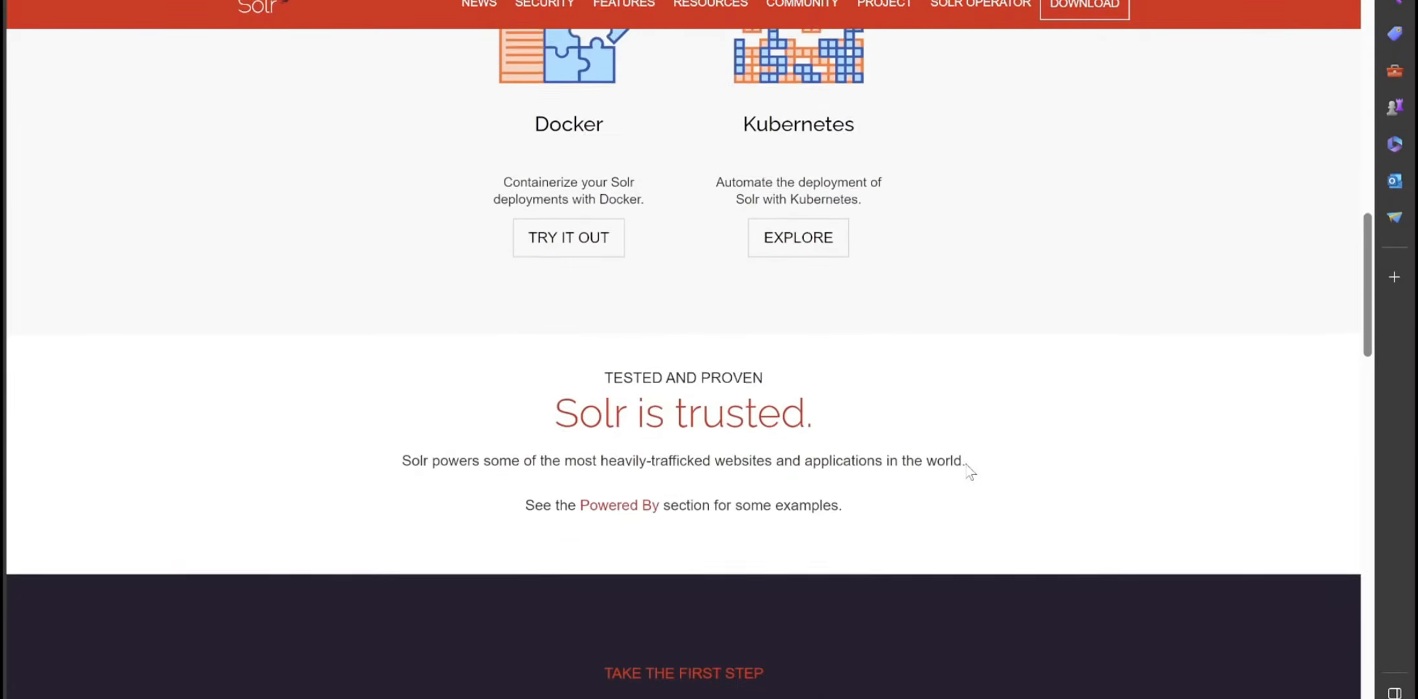
scroll(966, 469, up, 7)
scroll(970, 473, up, 15)
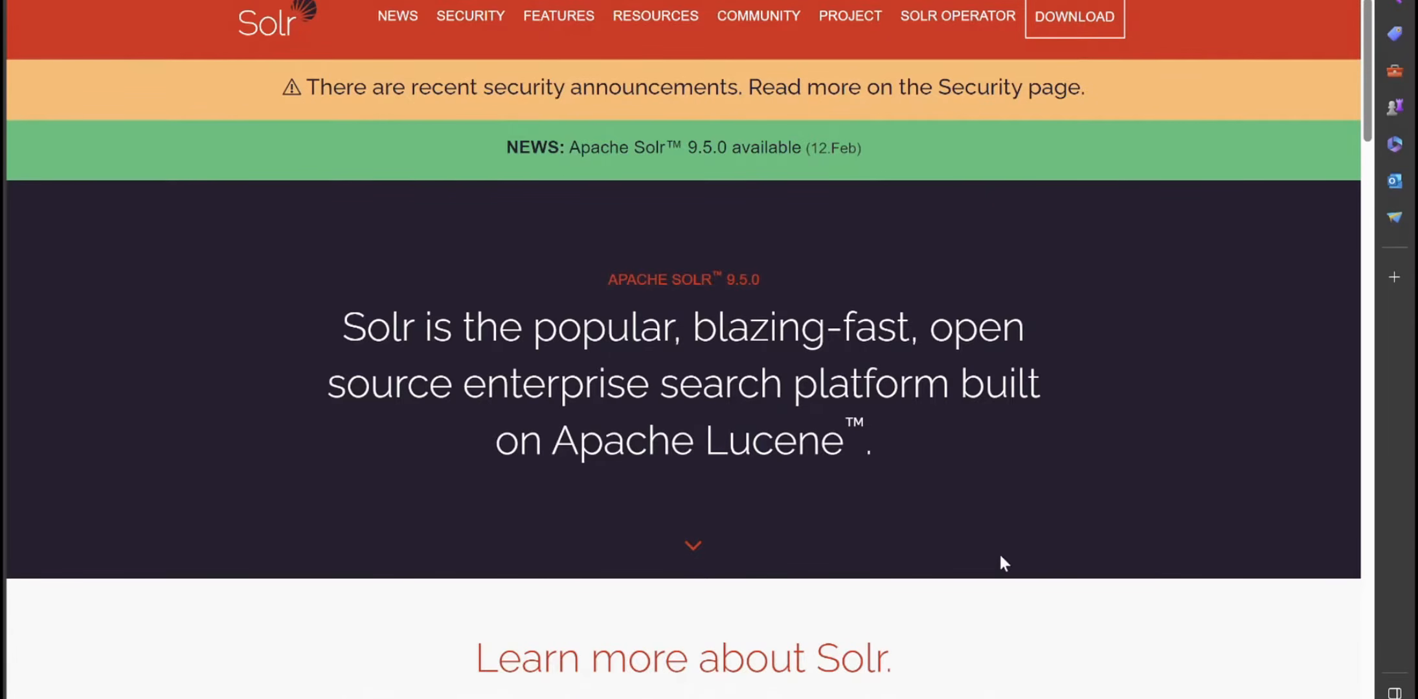
- Search for 'sitecore 10.2' and open the Sitecore Experience Platform 10.2 downloads page
click(667, 2)
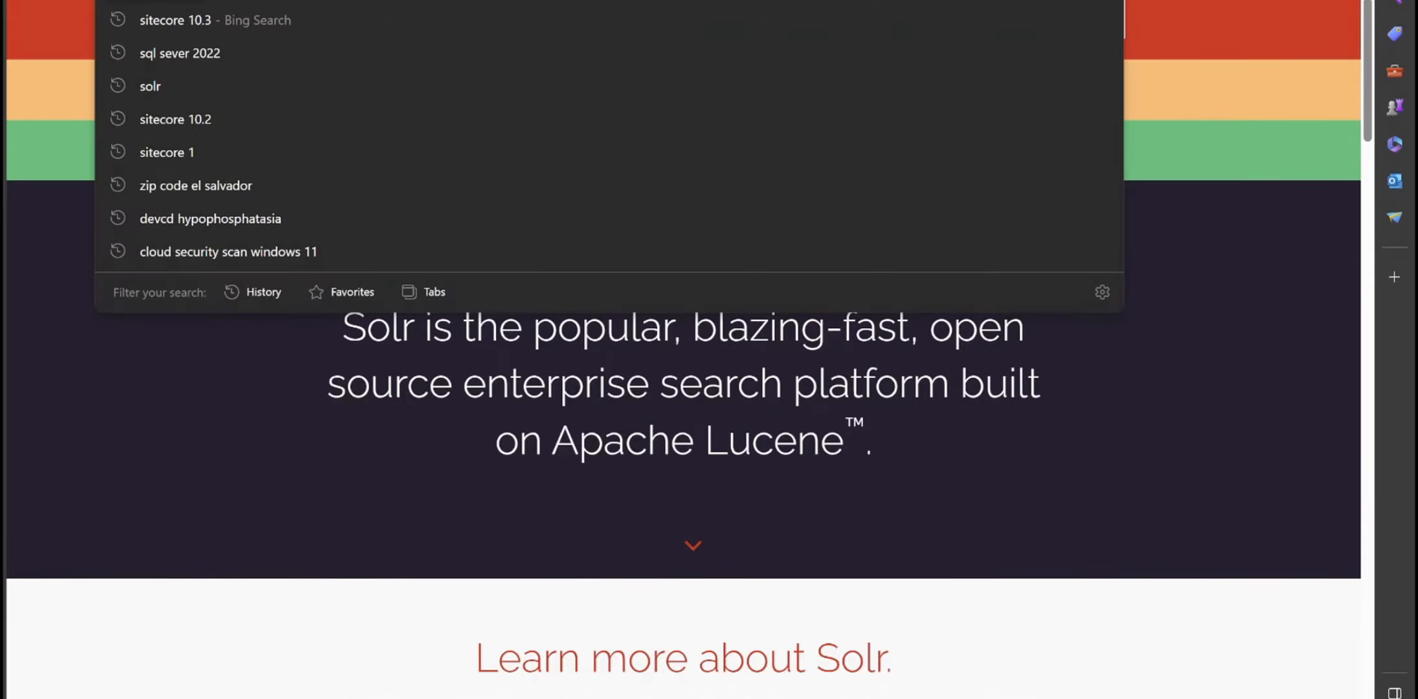
text(sitecore)
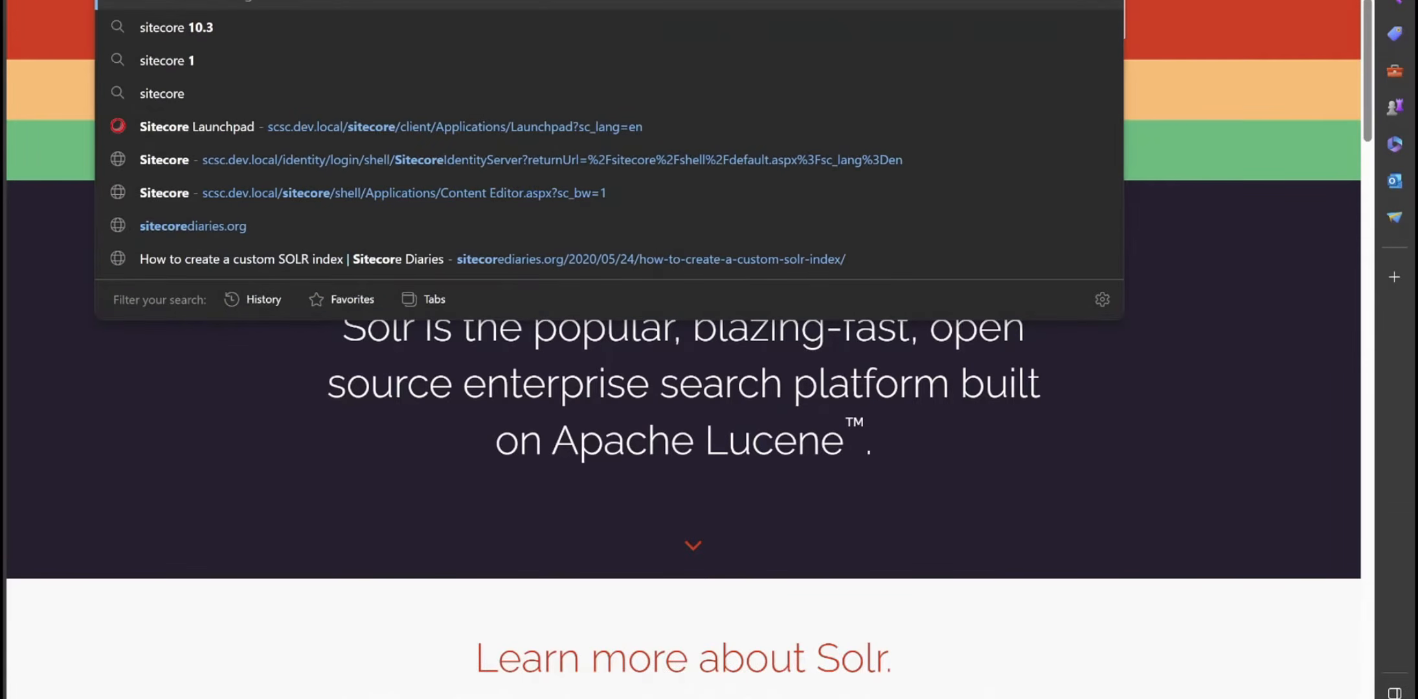
text( 10.2)
key(Return)
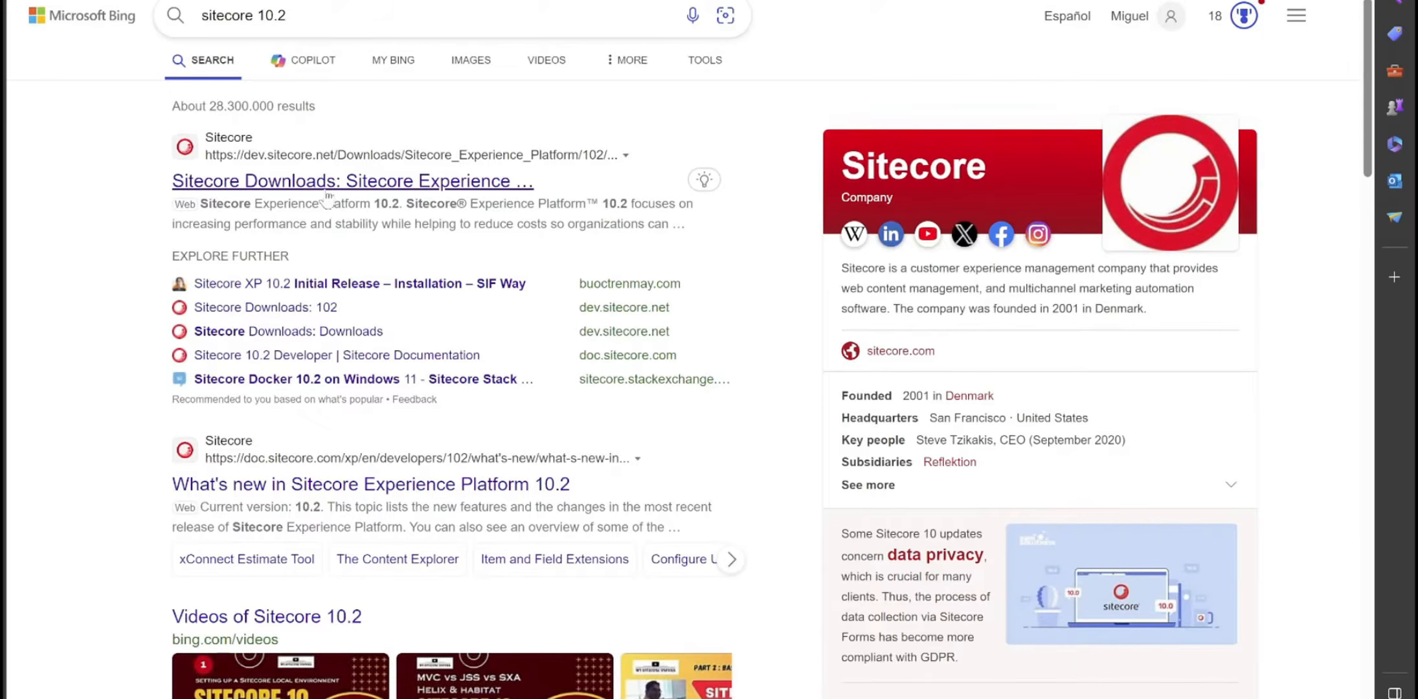
click(480, 184)
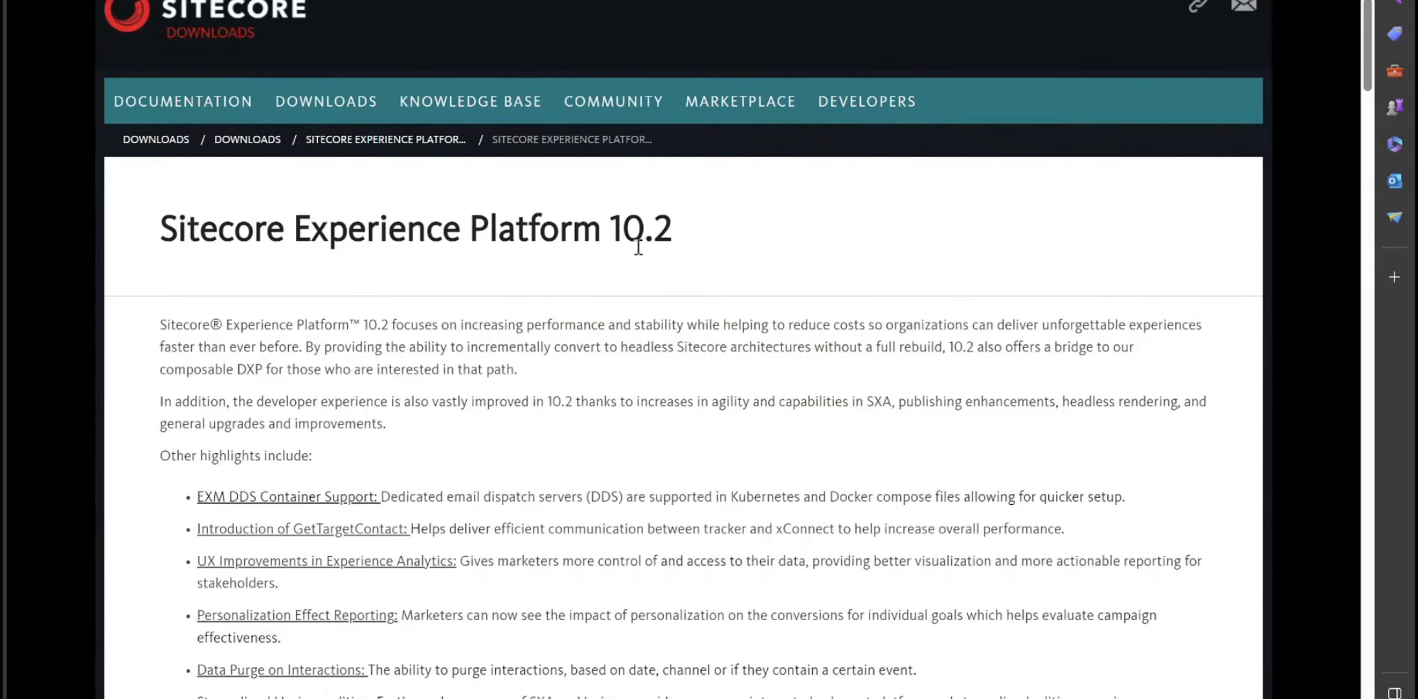
- Scroll to the On Premises downloads, cancel the new download and open the finished 10.2.0 package
scroll(727, 253, down, 2)
scroll(727, 252, down, 10)
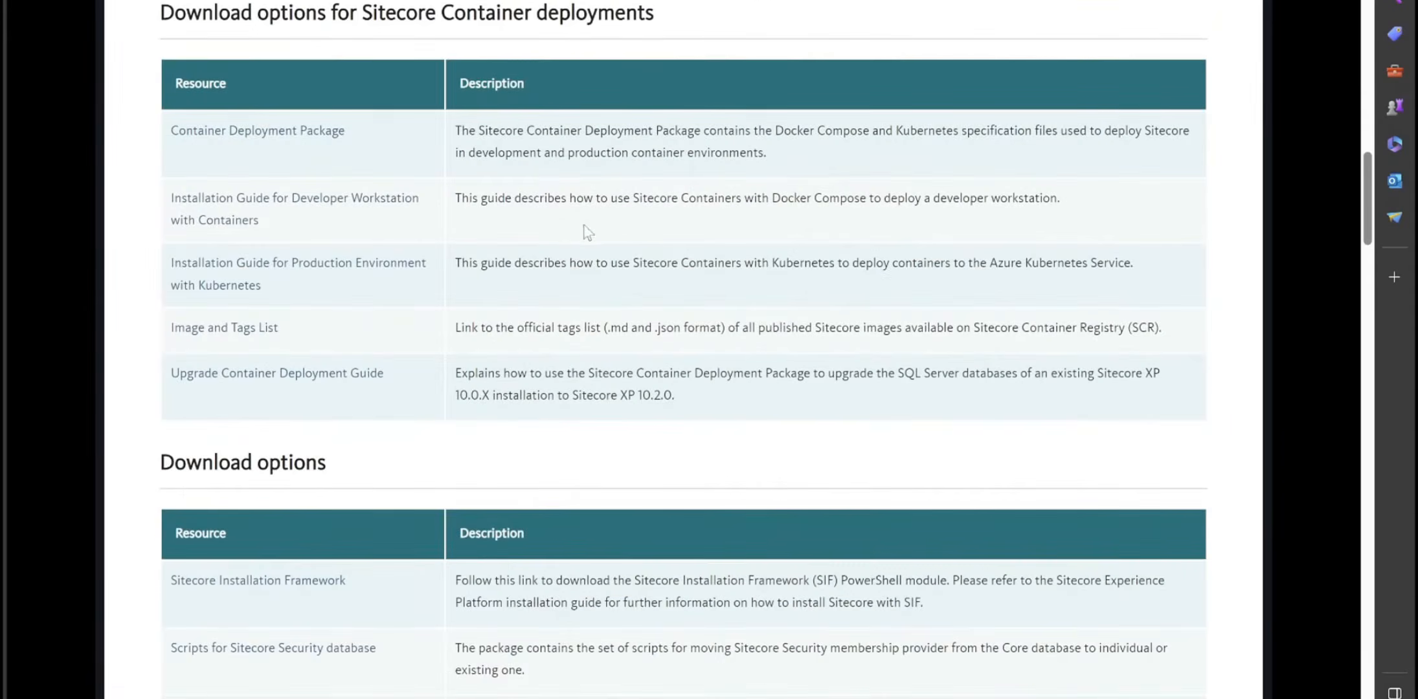
scroll(905, 233, up, 5)
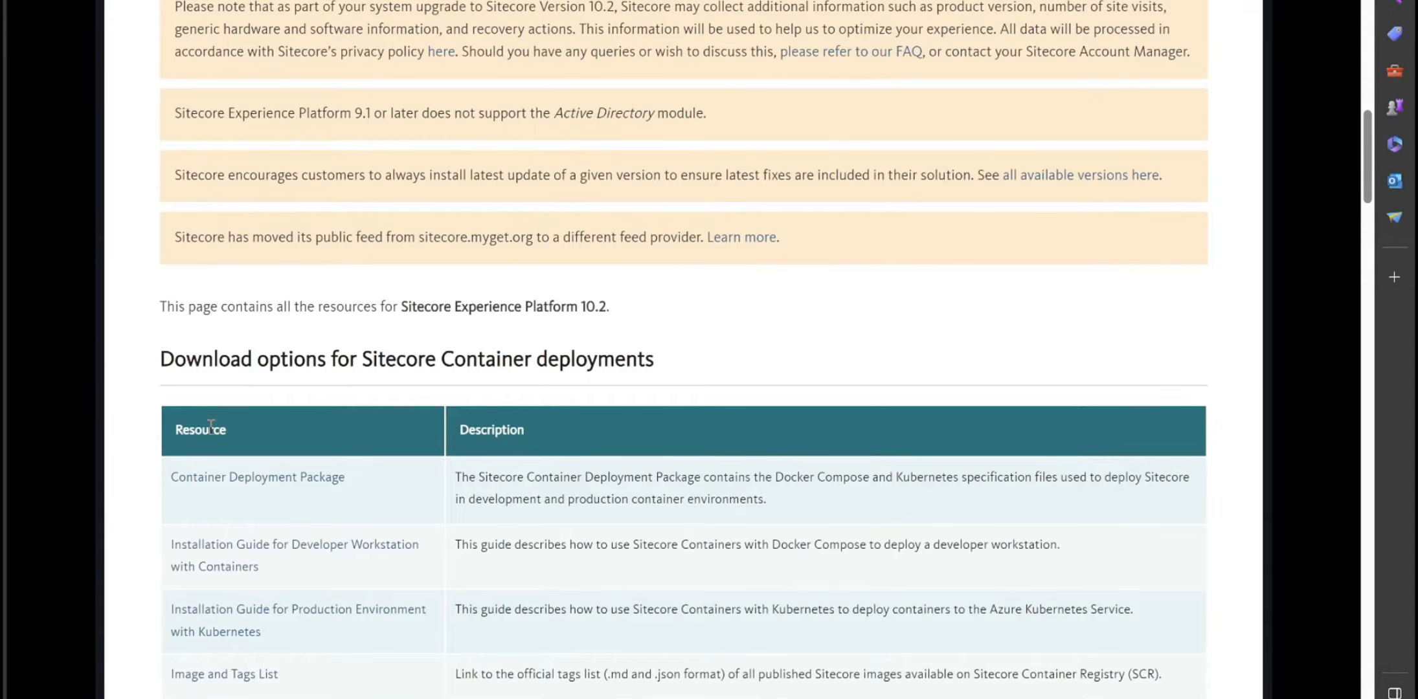
scroll(535, 234, down, 3)
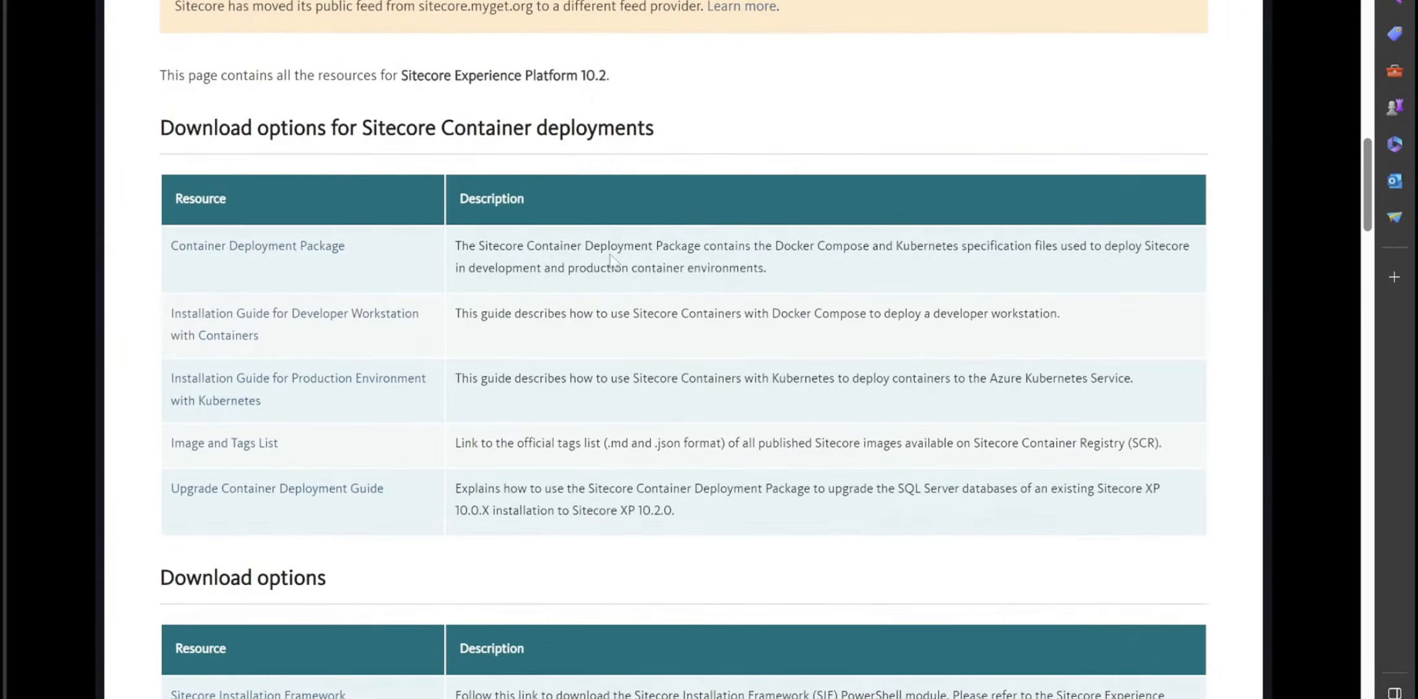
scroll(535, 234, down, 5)
scroll(487, 303, down, 7)
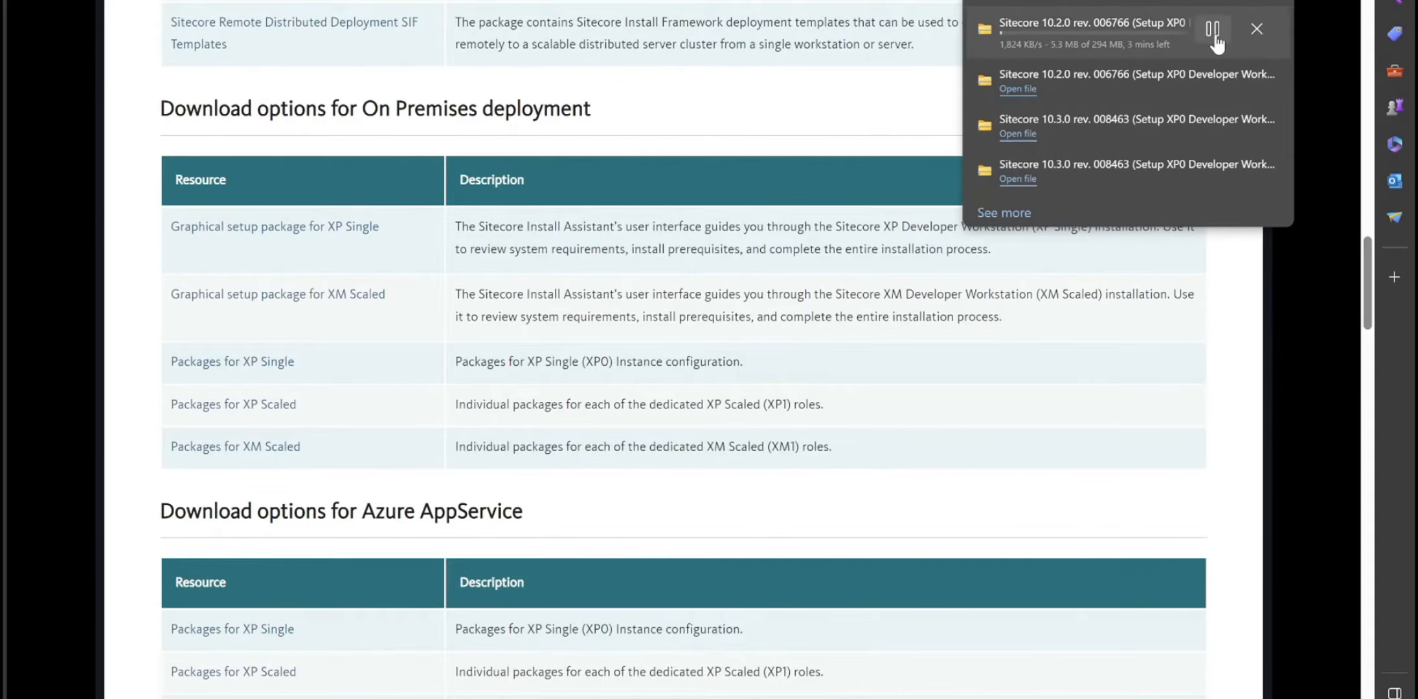
click(1256, 28)
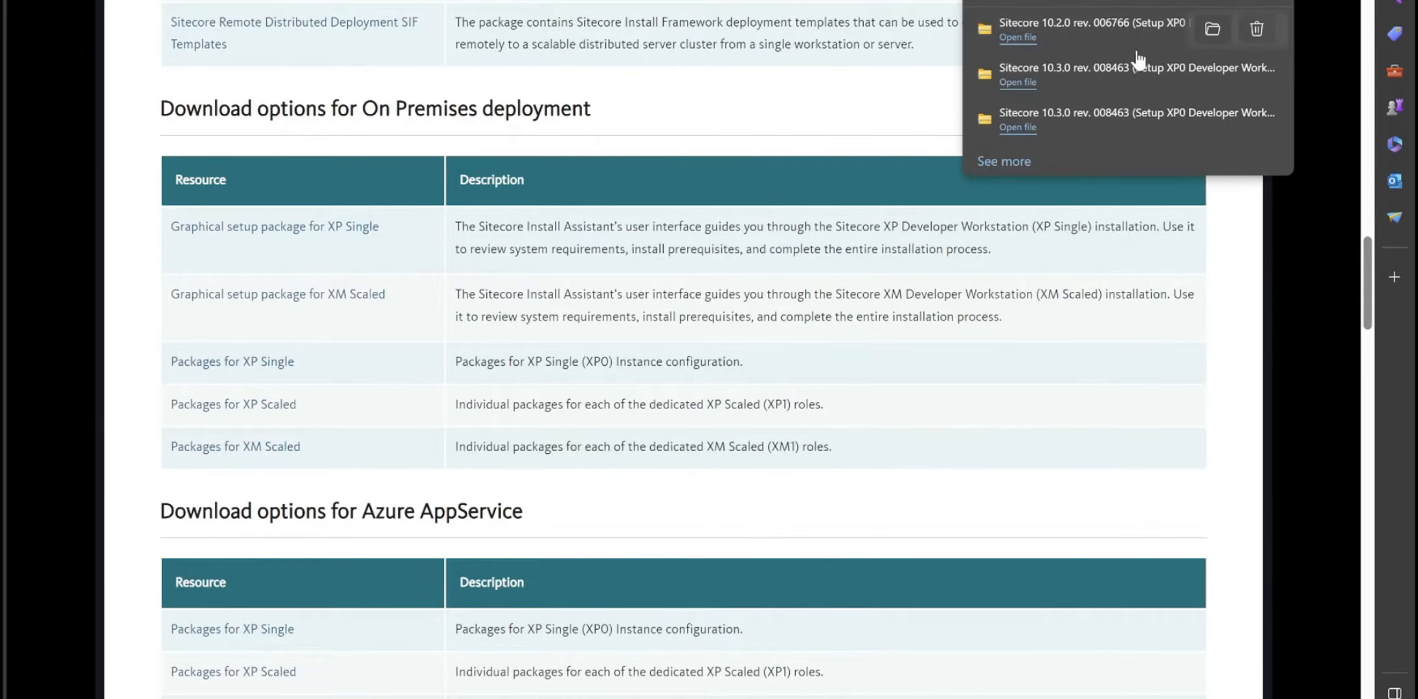
click(1027, 42)
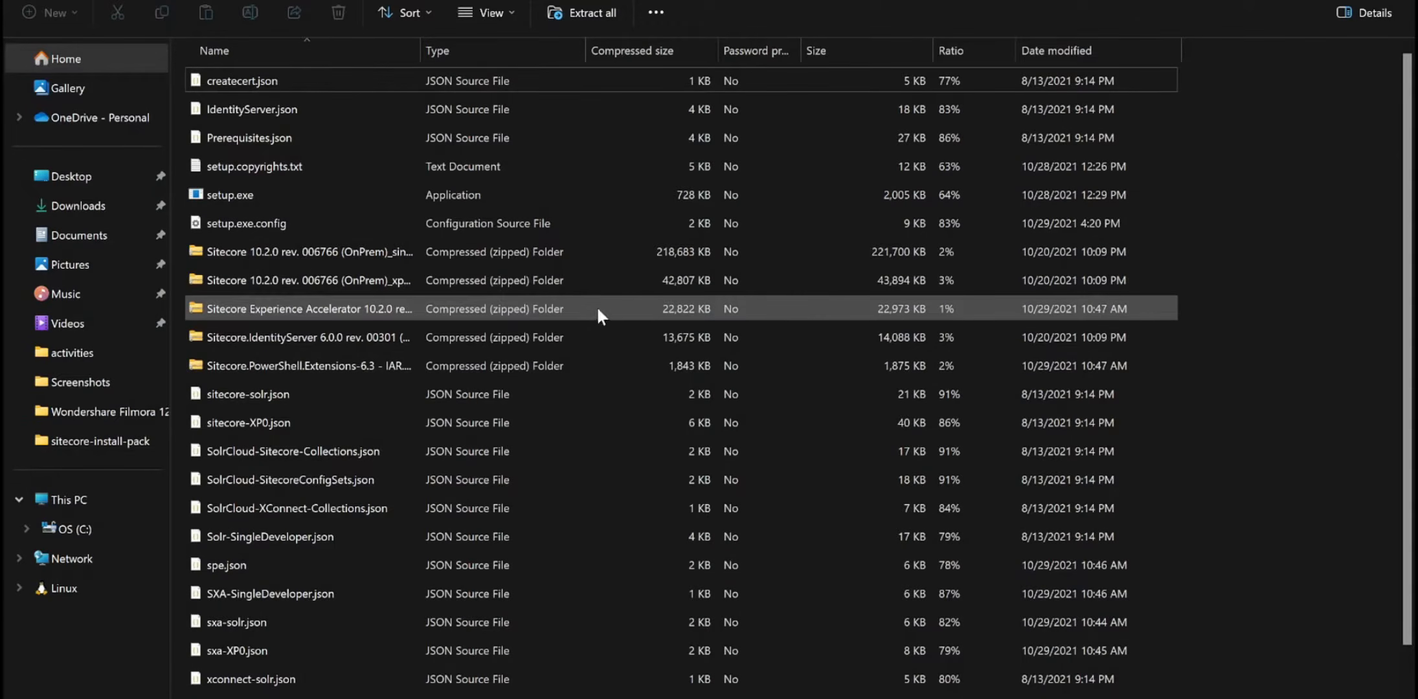
- Look through the Sitecore 10.2.0 package contents and launch setup.exe
scroll(596, 306, down, 1)
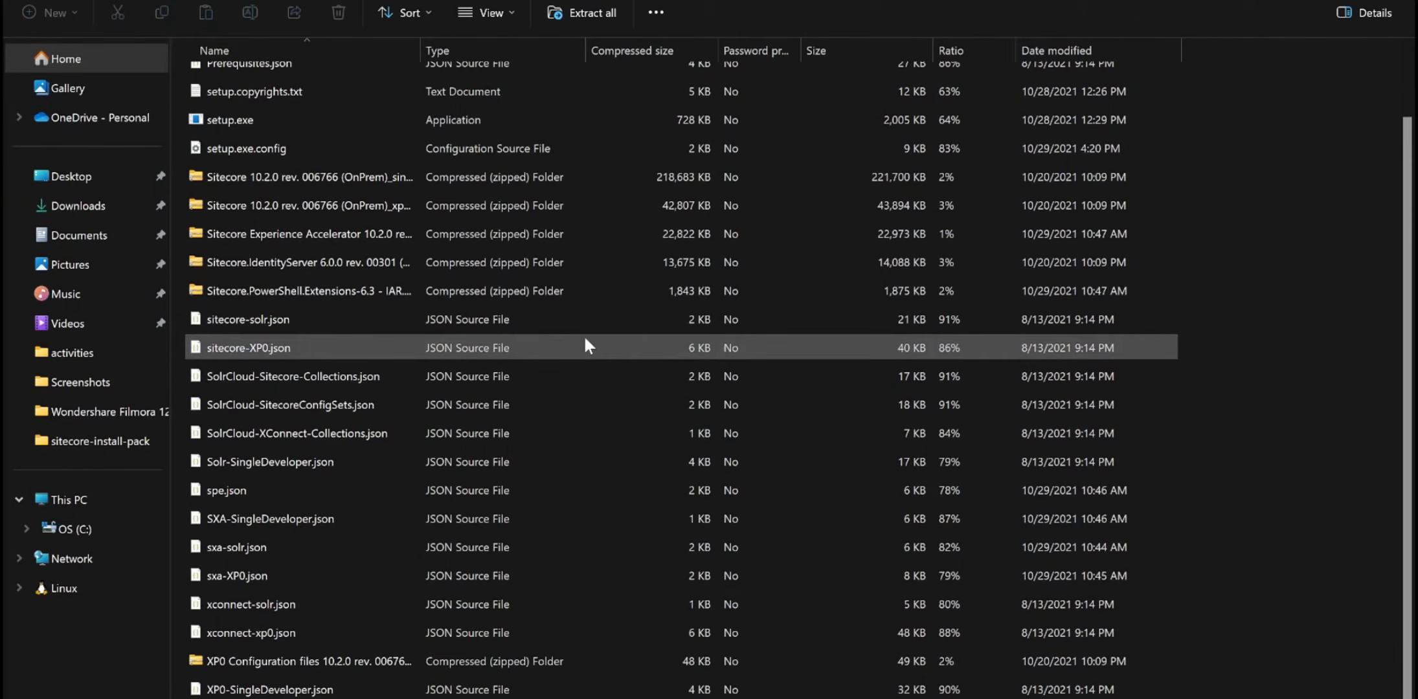
scroll(746, 362, up, 1)
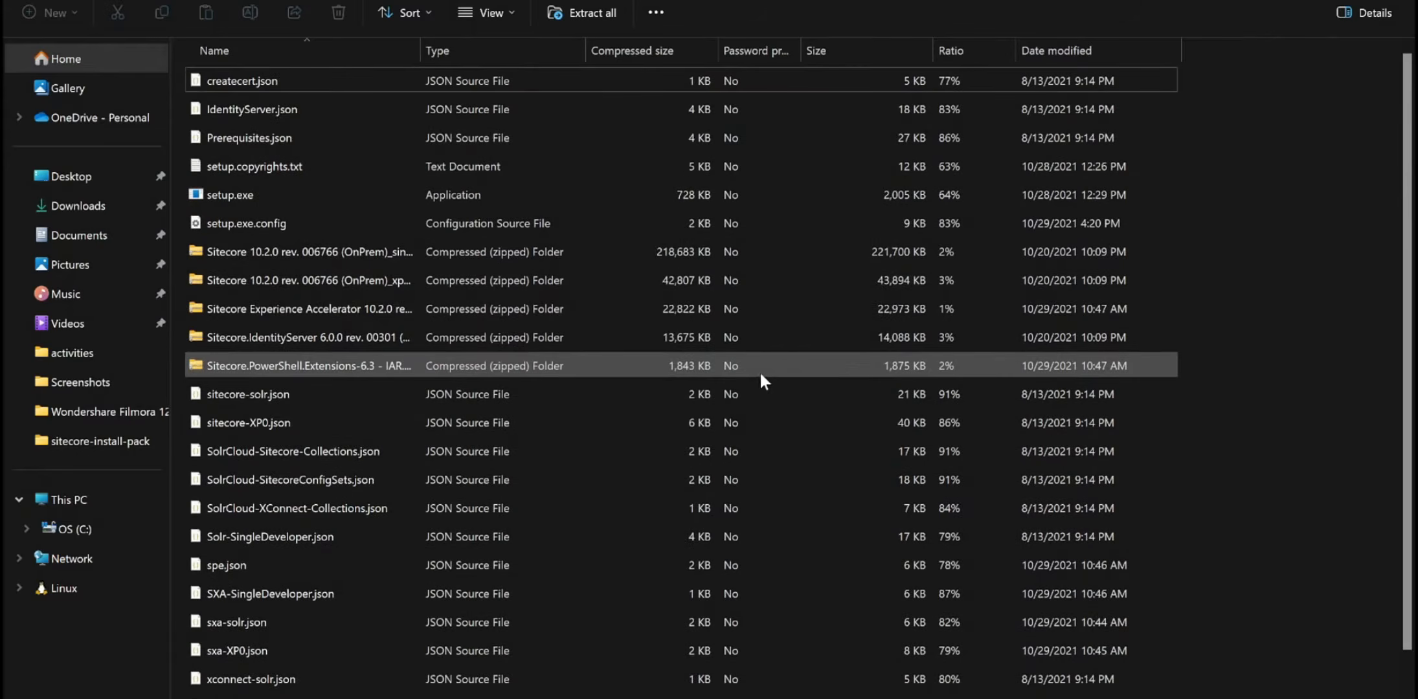
scroll(388, 483, down, 1)
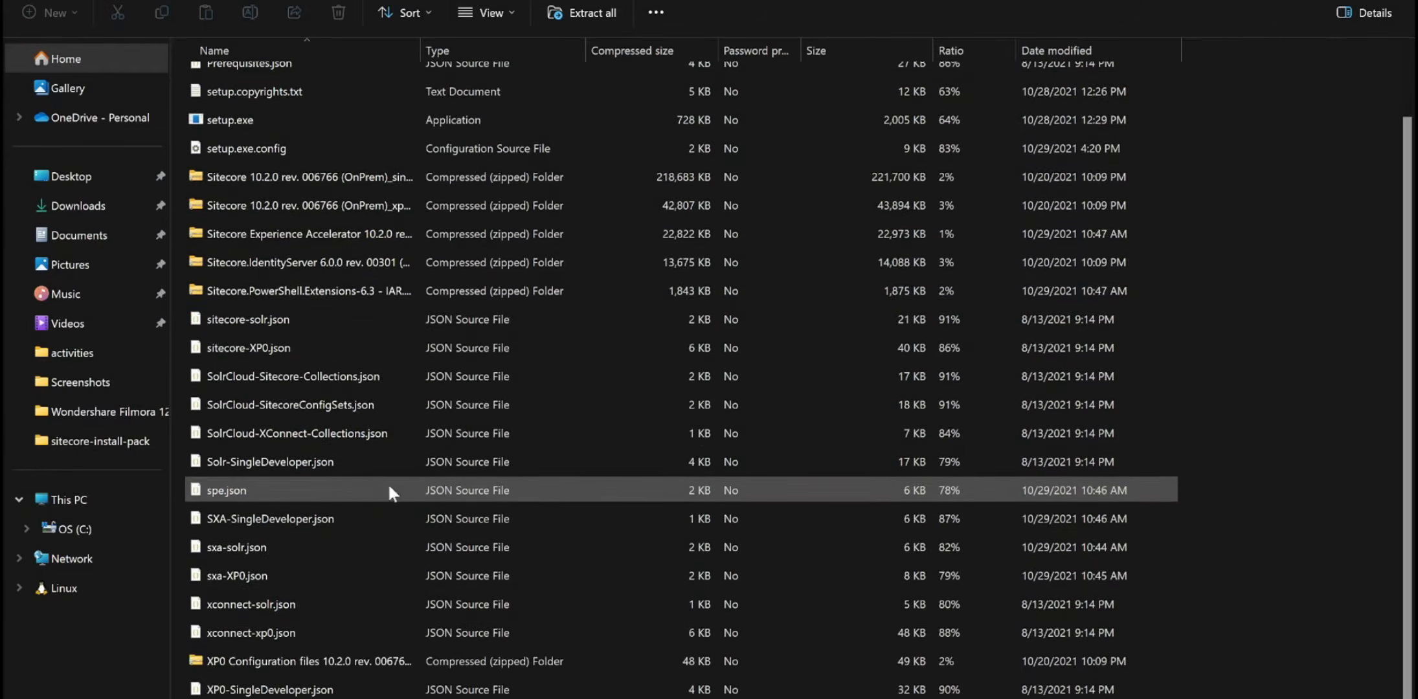
scroll(421, 485, up, 1)
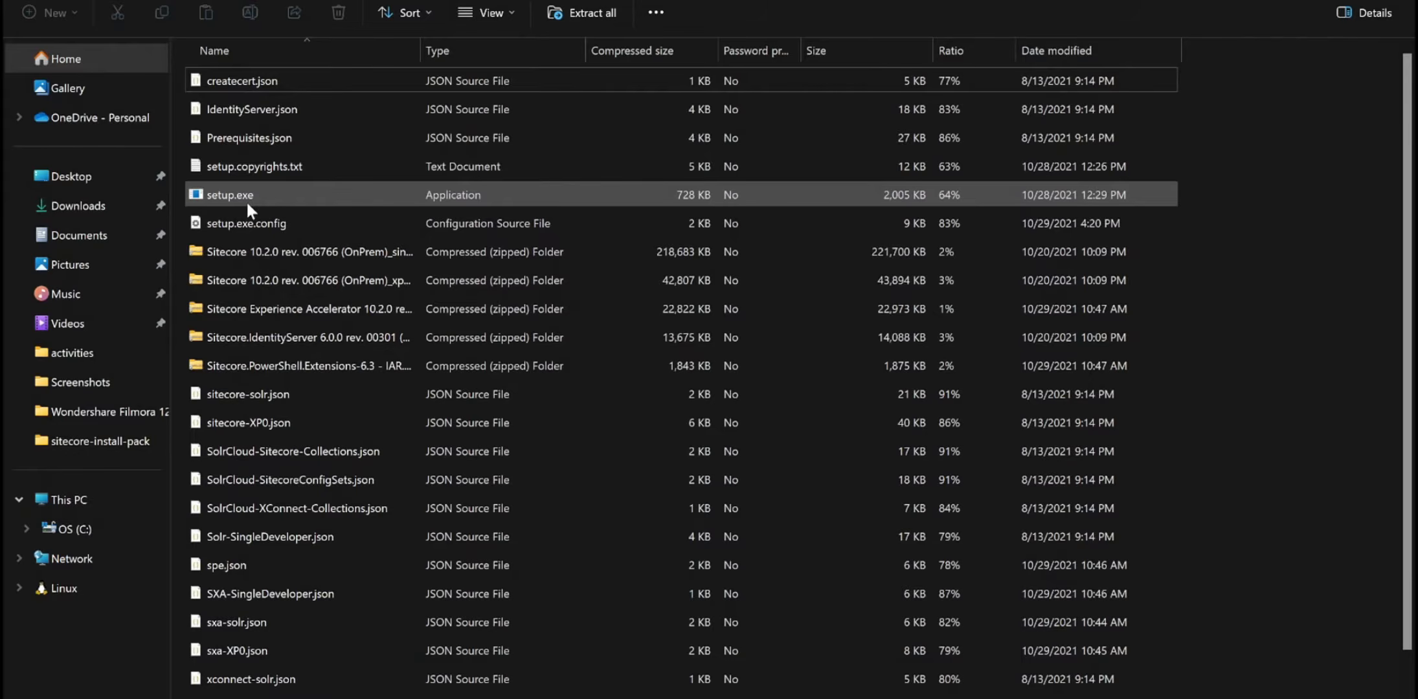
click(272, 193)
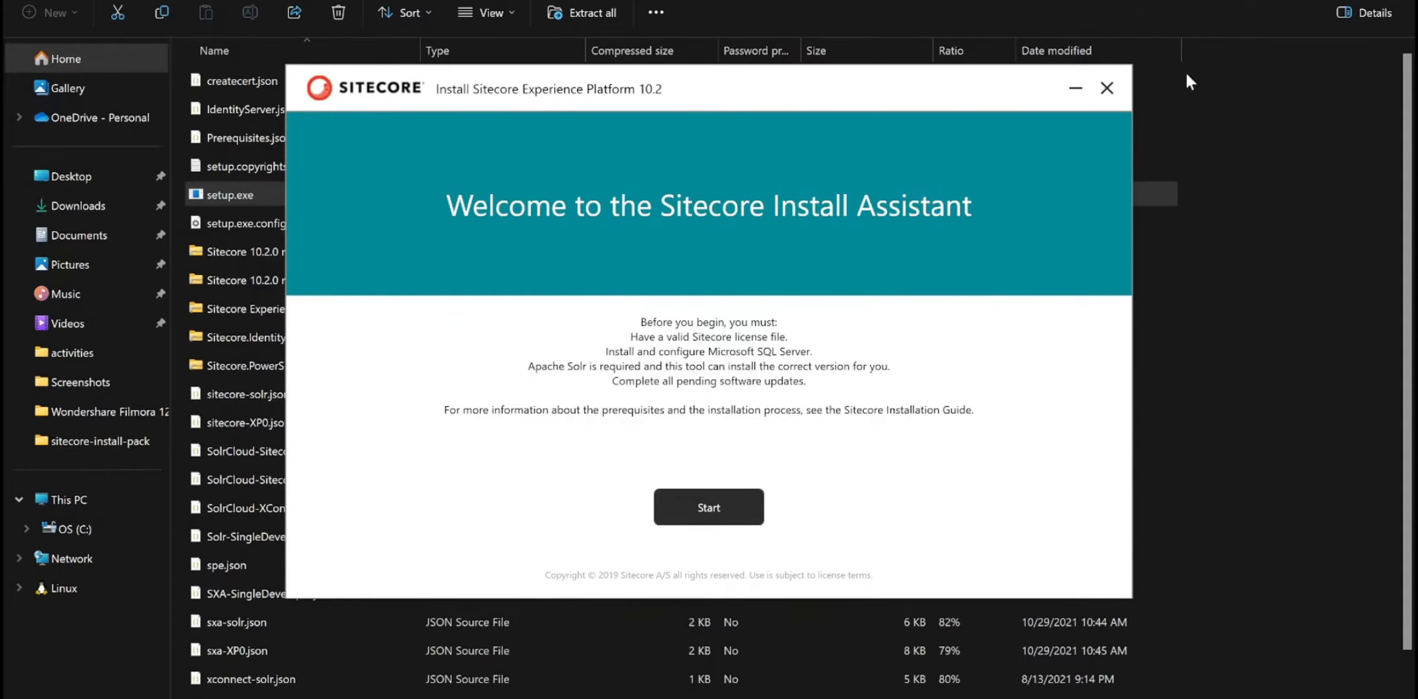
- Minimize File Explorer and start the Sitecore XP 10.2 installation wizard from the Welcome page
click(1313, 0)
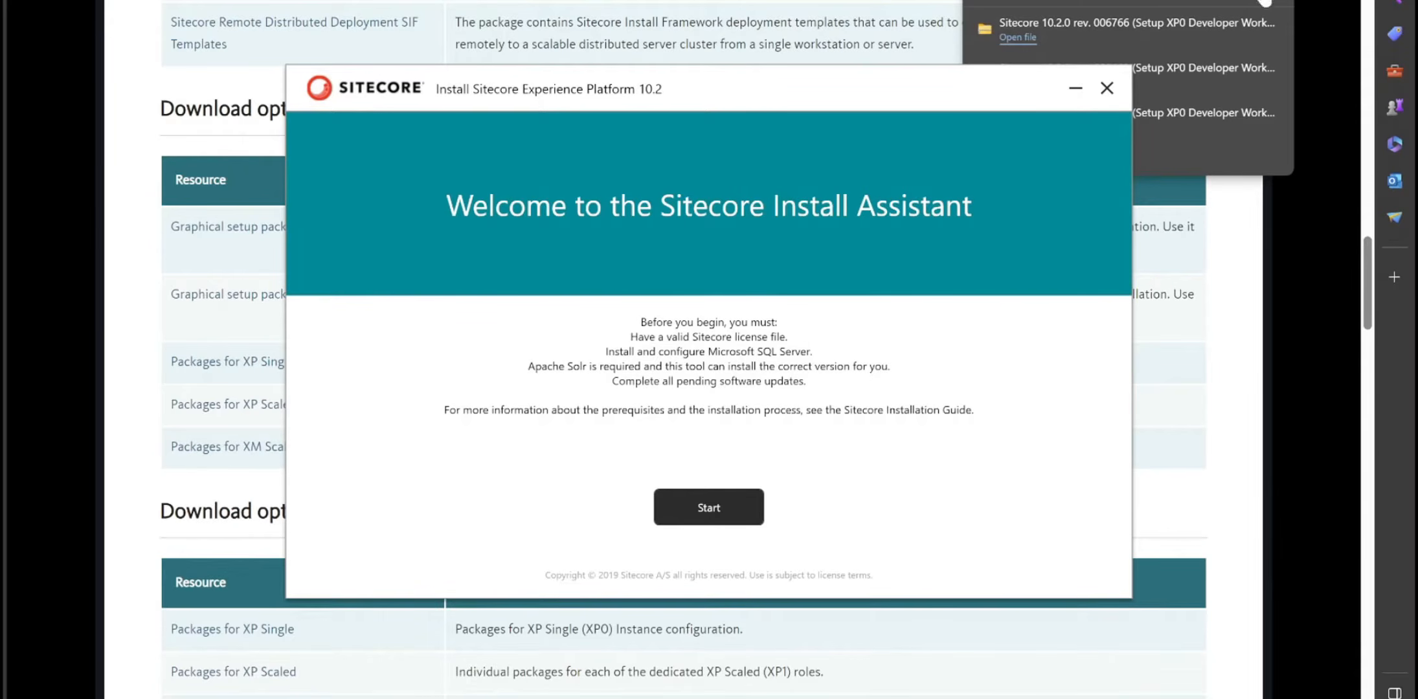
mouse_move(1233, 119)
click(725, 508)
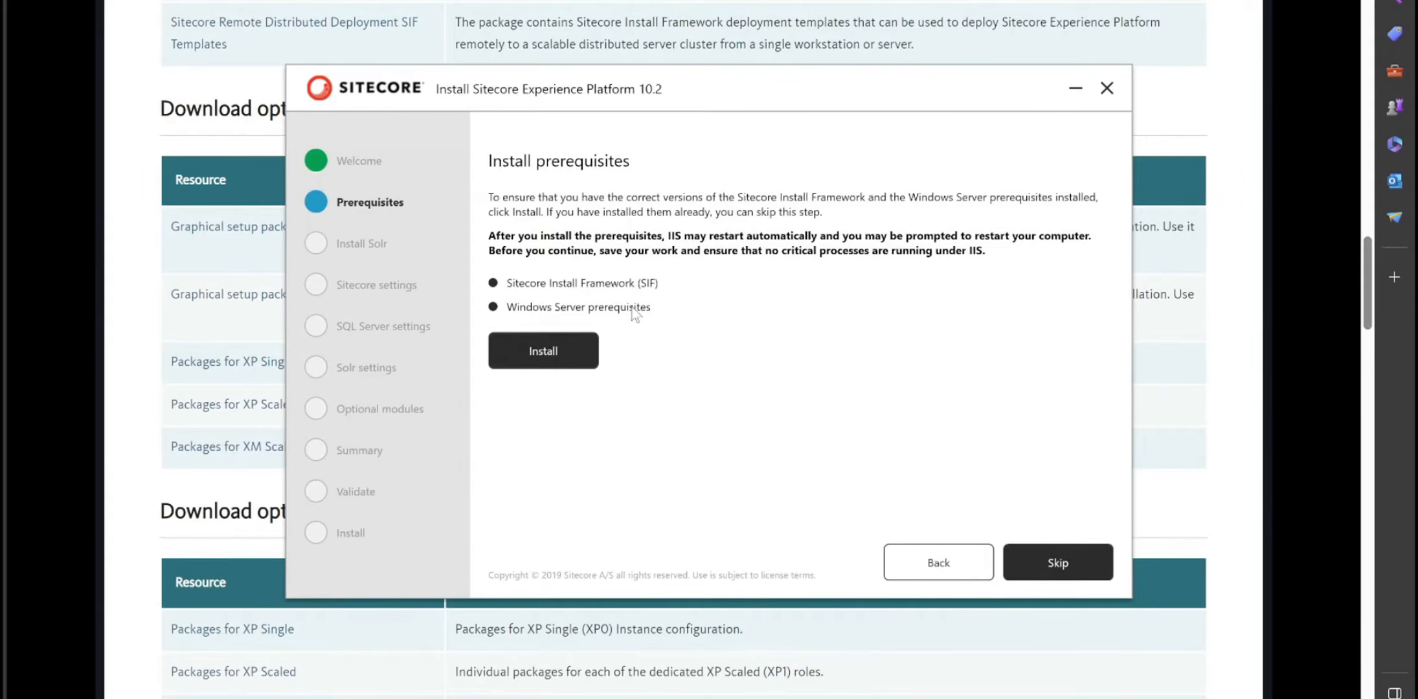
- Install the SIF and Windows Server prerequisites, then advance to the Solr step
click(529, 343)
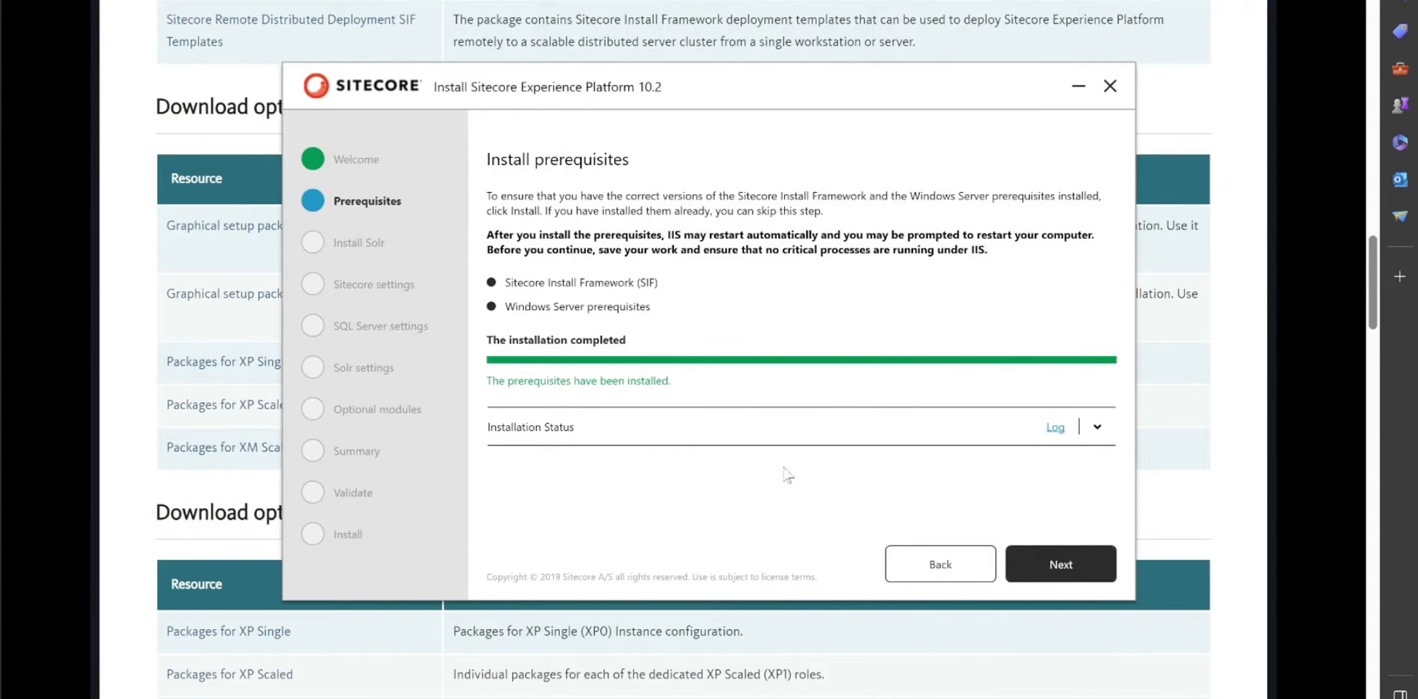
click(1093, 580)
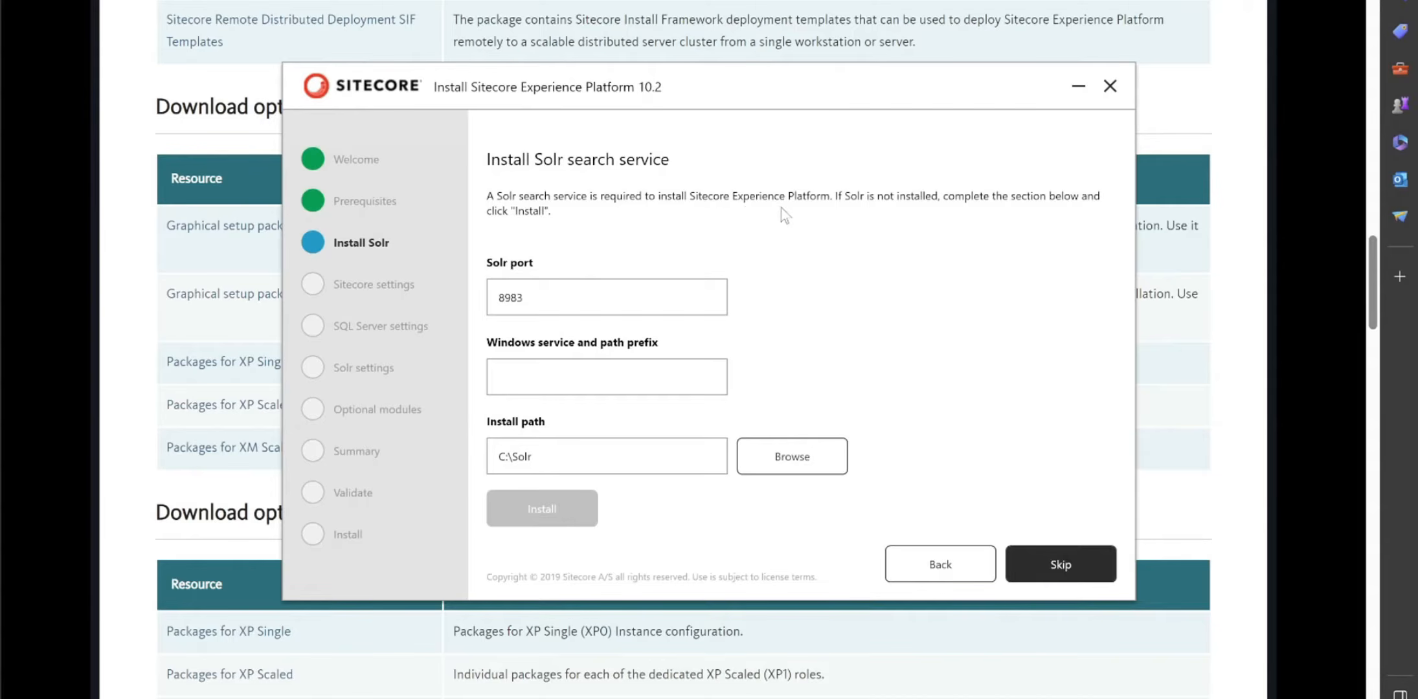
- Install Solr on port 8987 with 'test' as the service and path prefix, then continue
click(615, 302)
key(BackSpace)
text(7)
click(630, 377)
text(soltest)
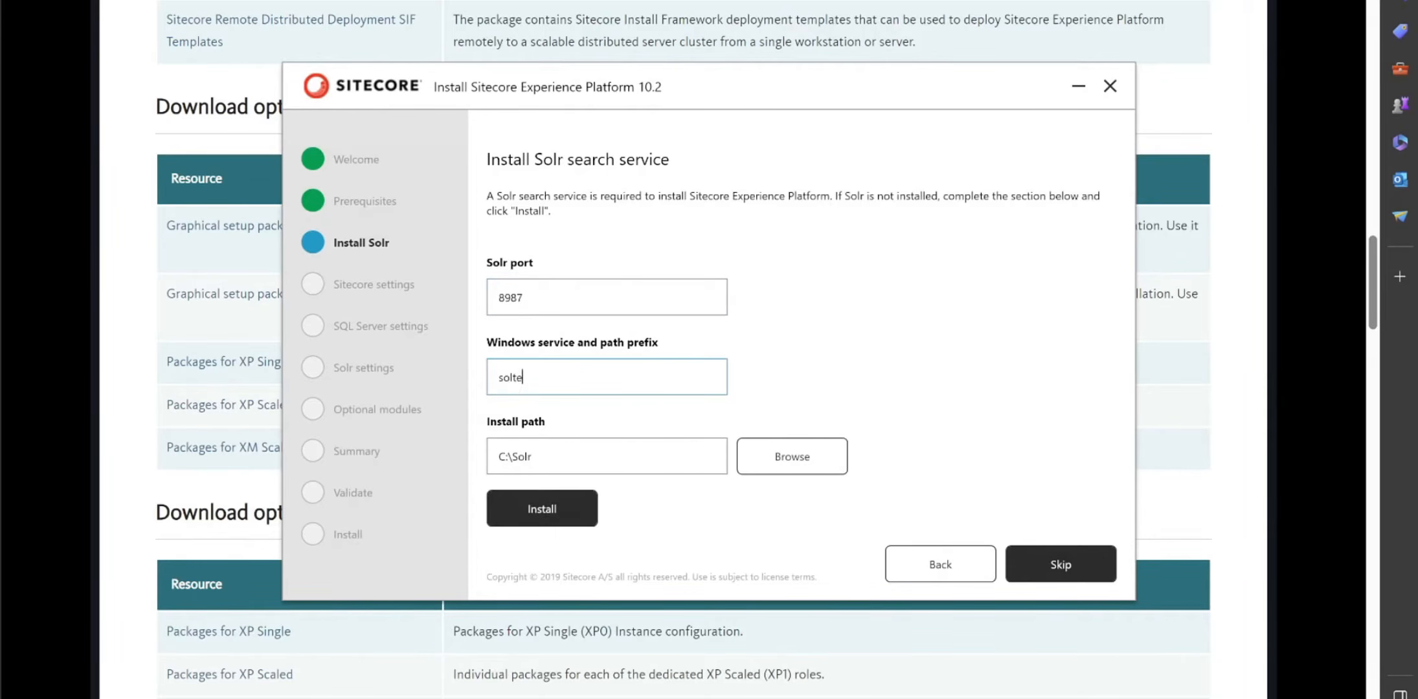
key(BackSpace)
key(BackSpace)
key(BackSpace)
key(BackSpace)
text(r)
key(BackSpace)
key(BackSpace)
key(BackSpace)
key(BackSpace)
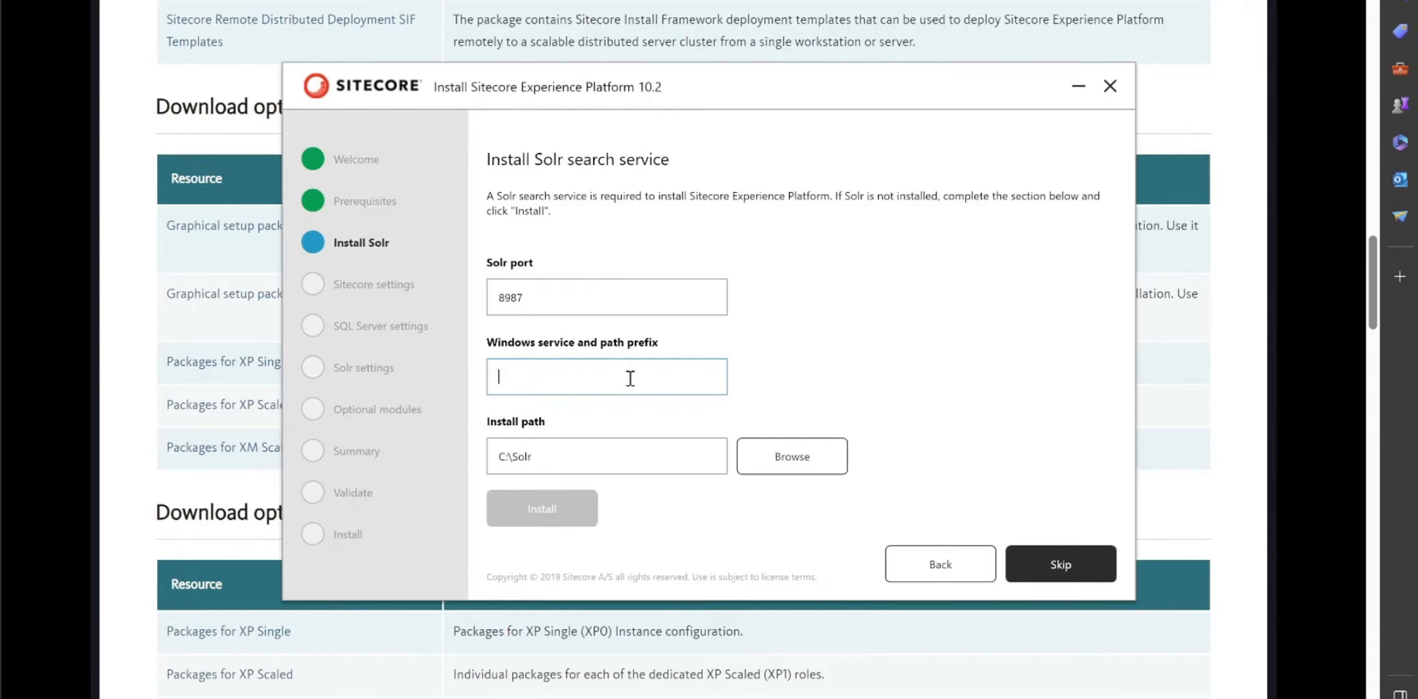
text(test)
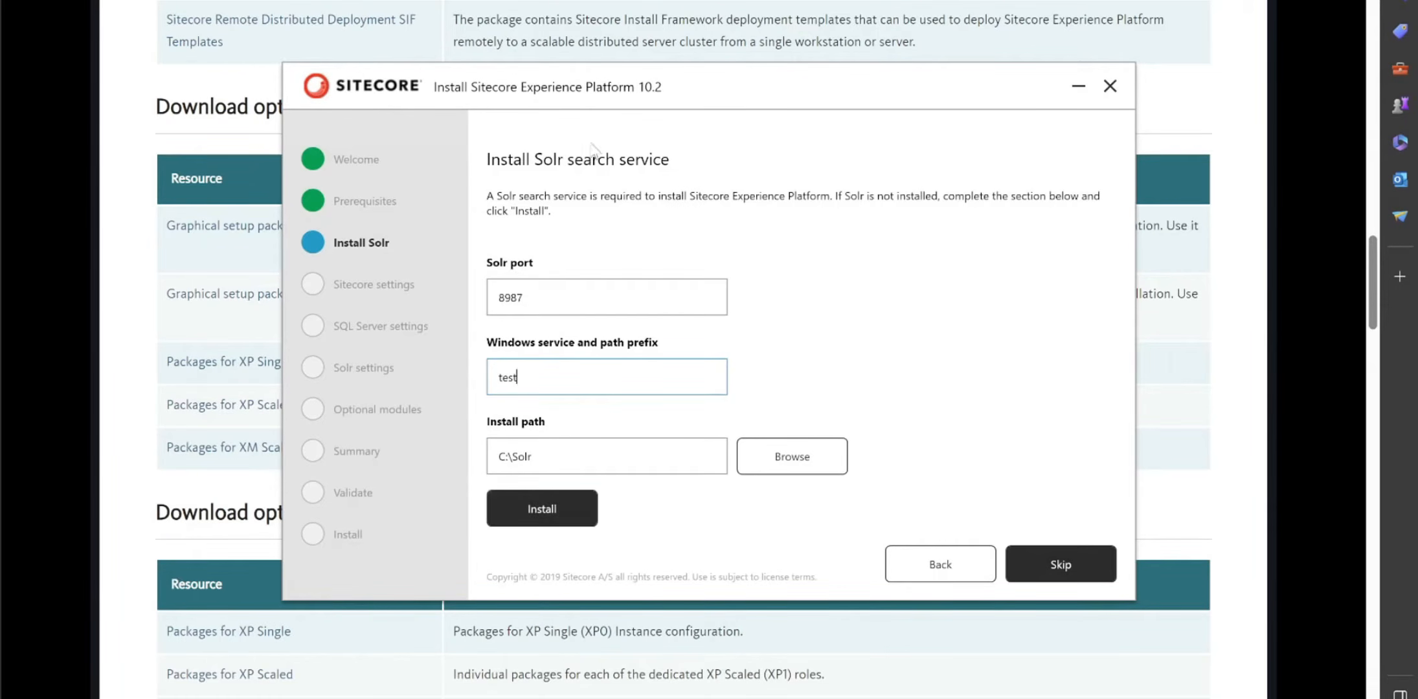
click(574, 522)
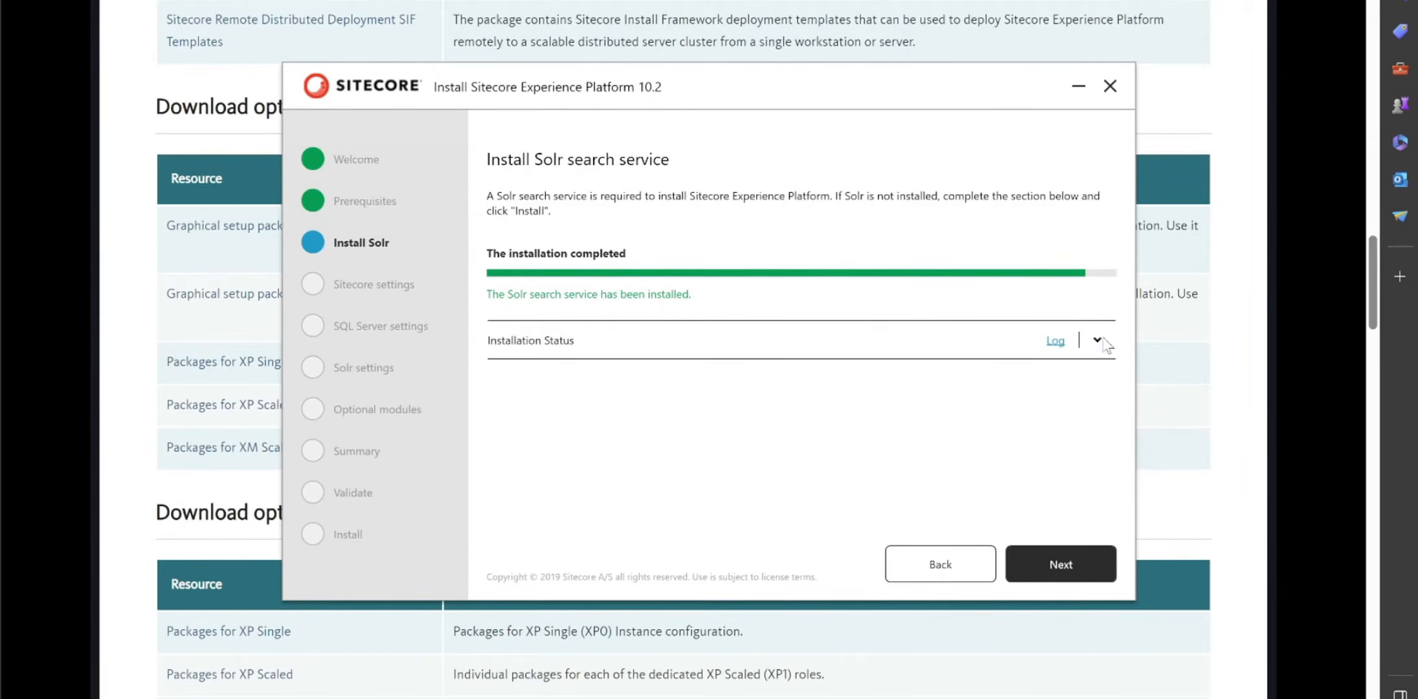
click(1092, 568)
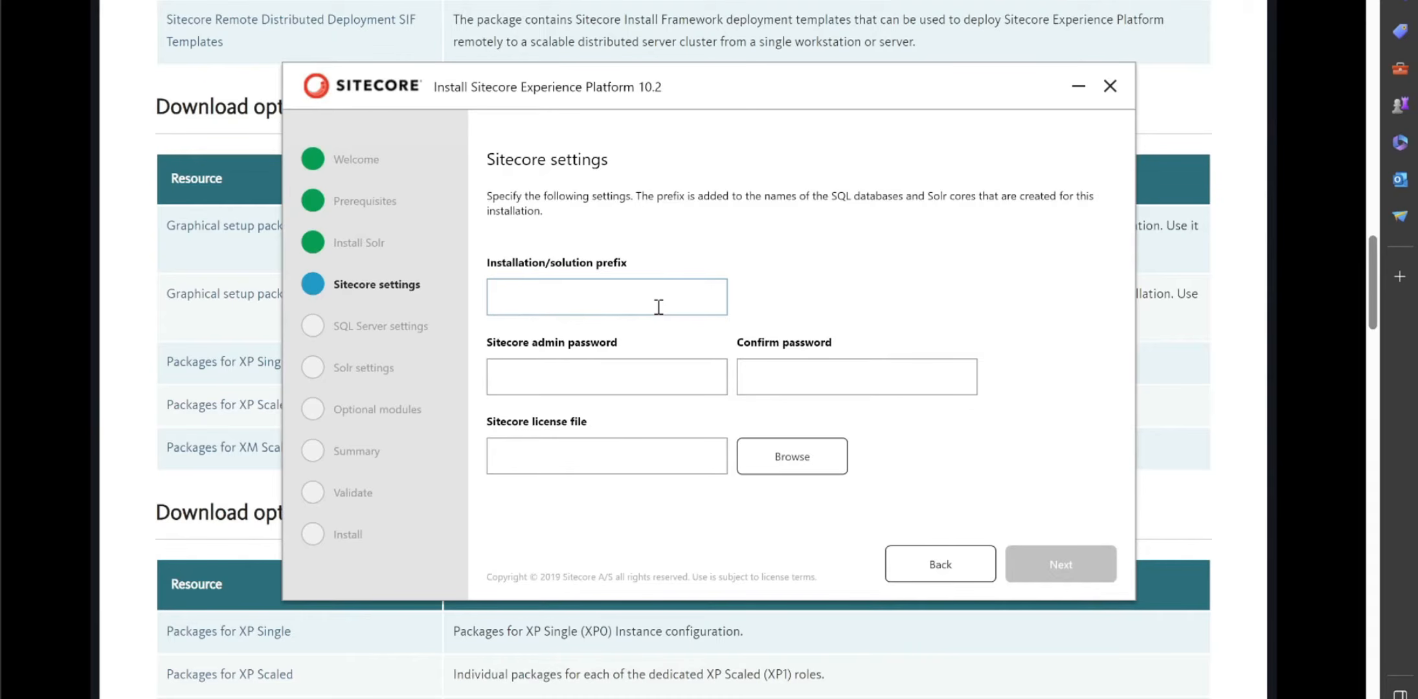
- Enter prefix sctest, the admin password twice and license.xml as the license, then continue
text(sctest)
click(655, 377)
text(b)
click(777, 382)
text(b)
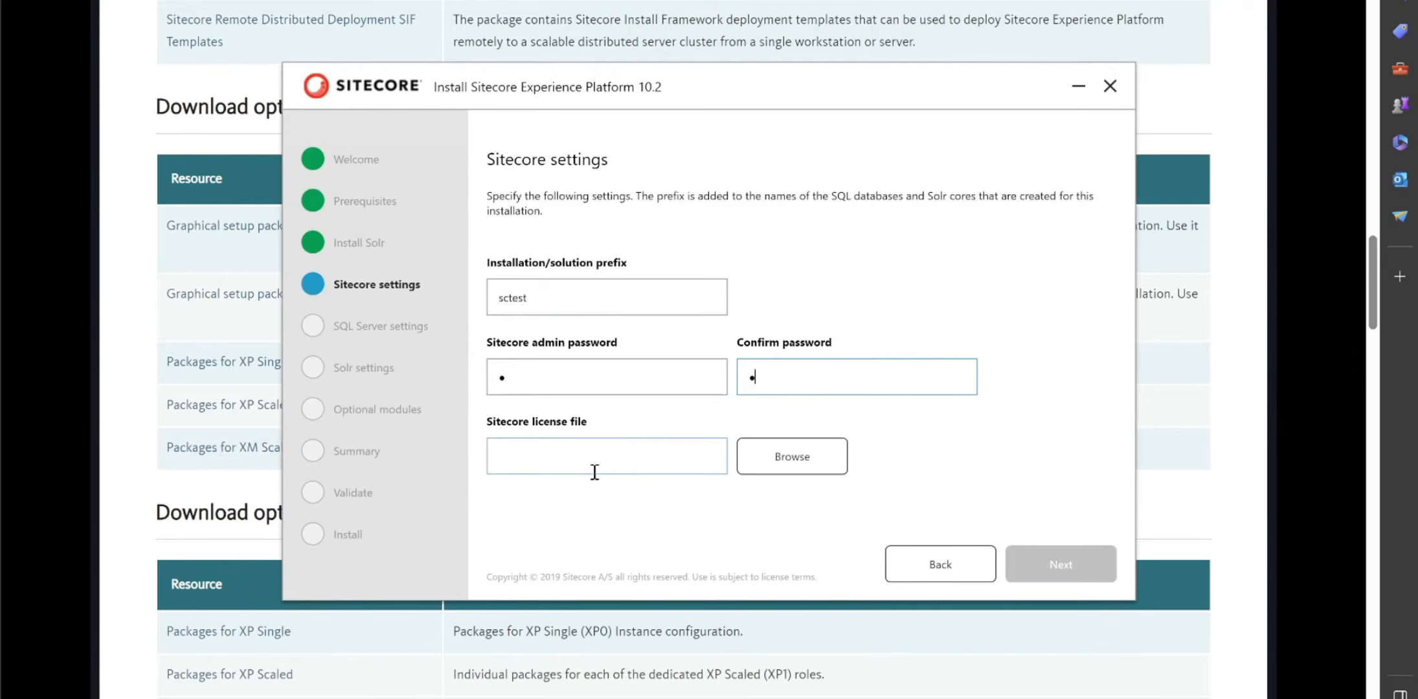
click(812, 466)
click(525, 253)
double_click(525, 252)
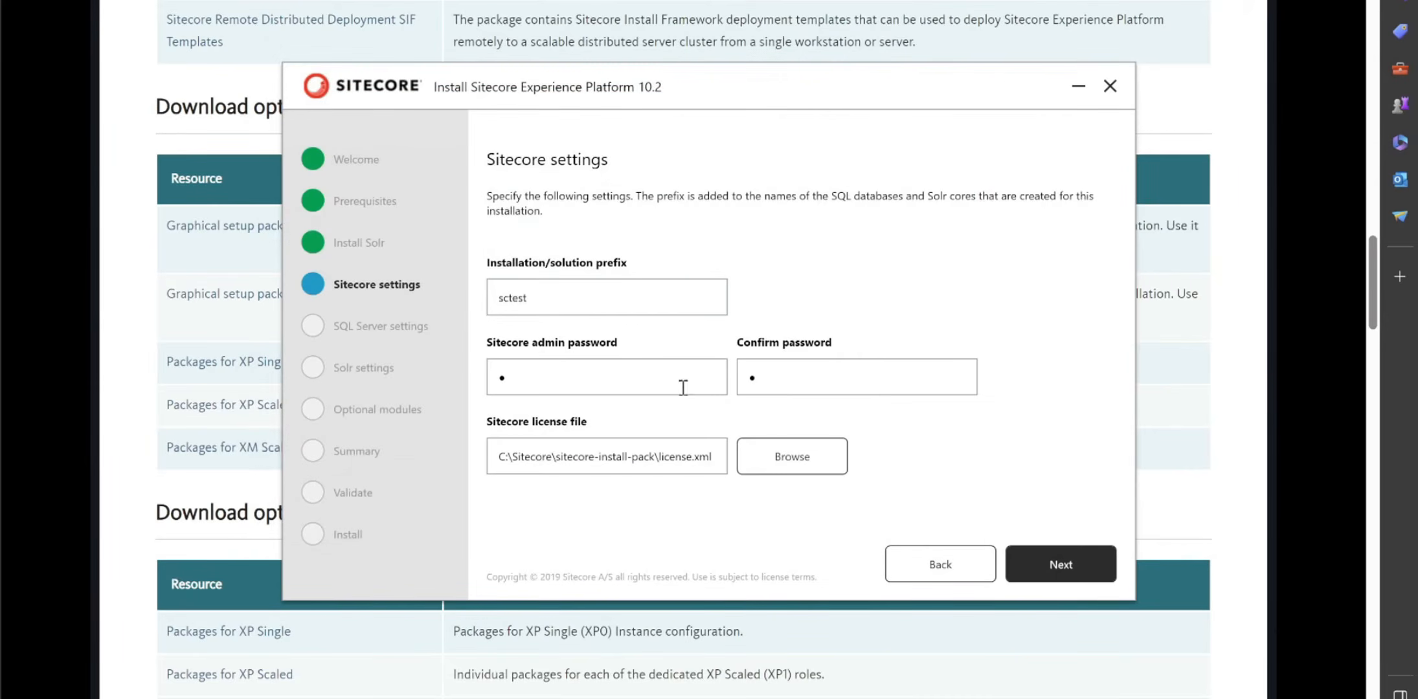
click(1098, 565)
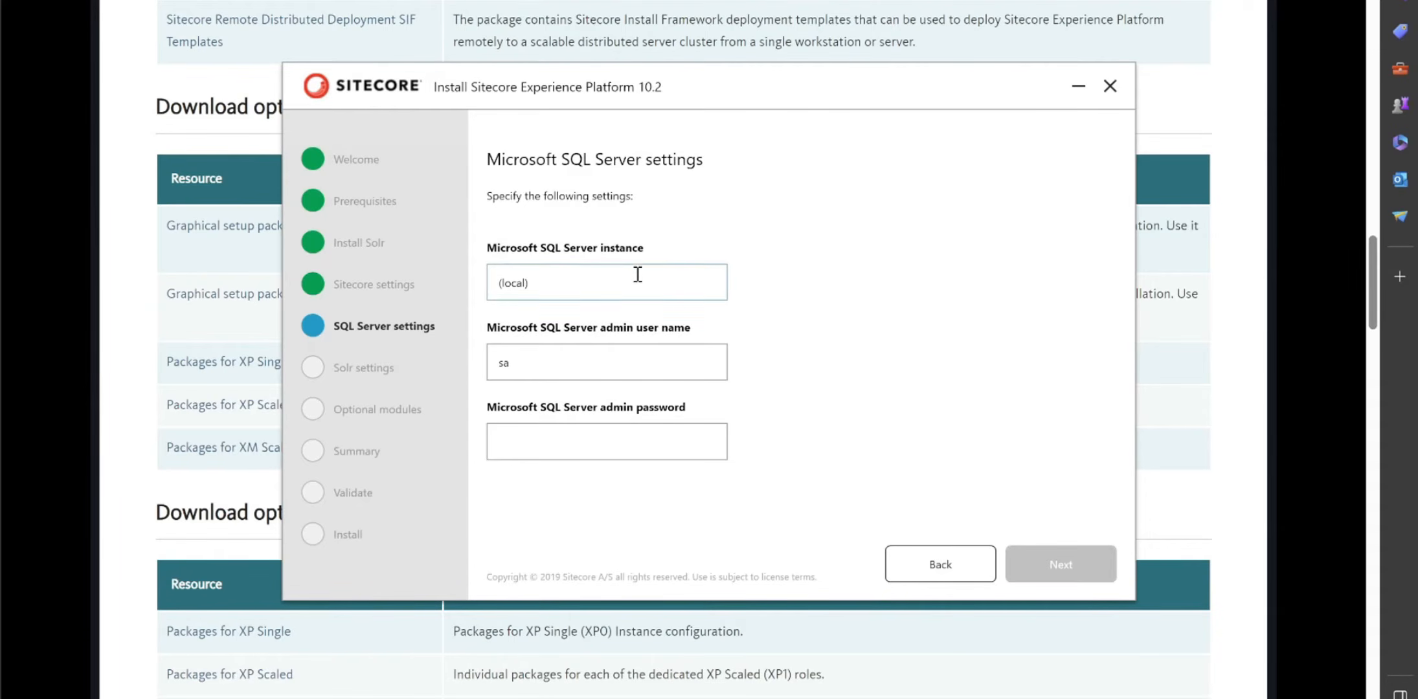
- Copy the SQLEXPRESS server name from SSMS into the SQL instance field and enter the sa password
click(604, 284)
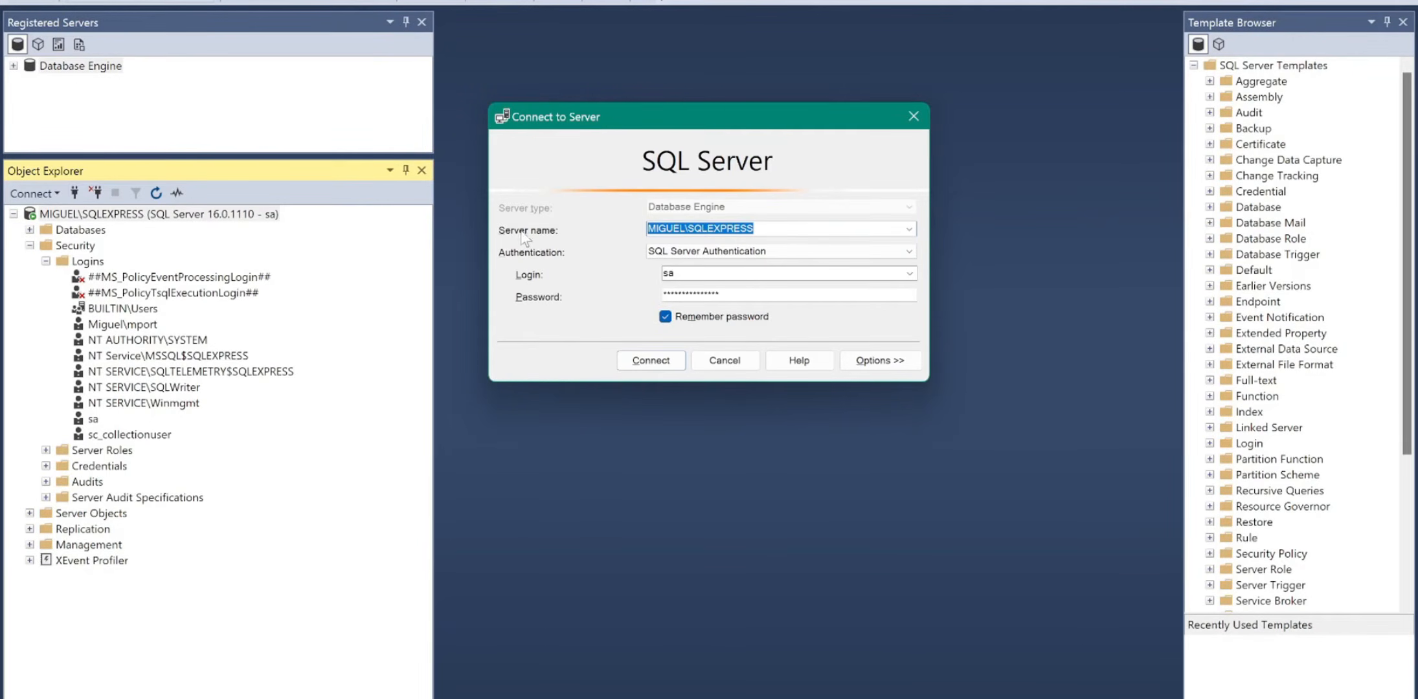
click(785, 231)
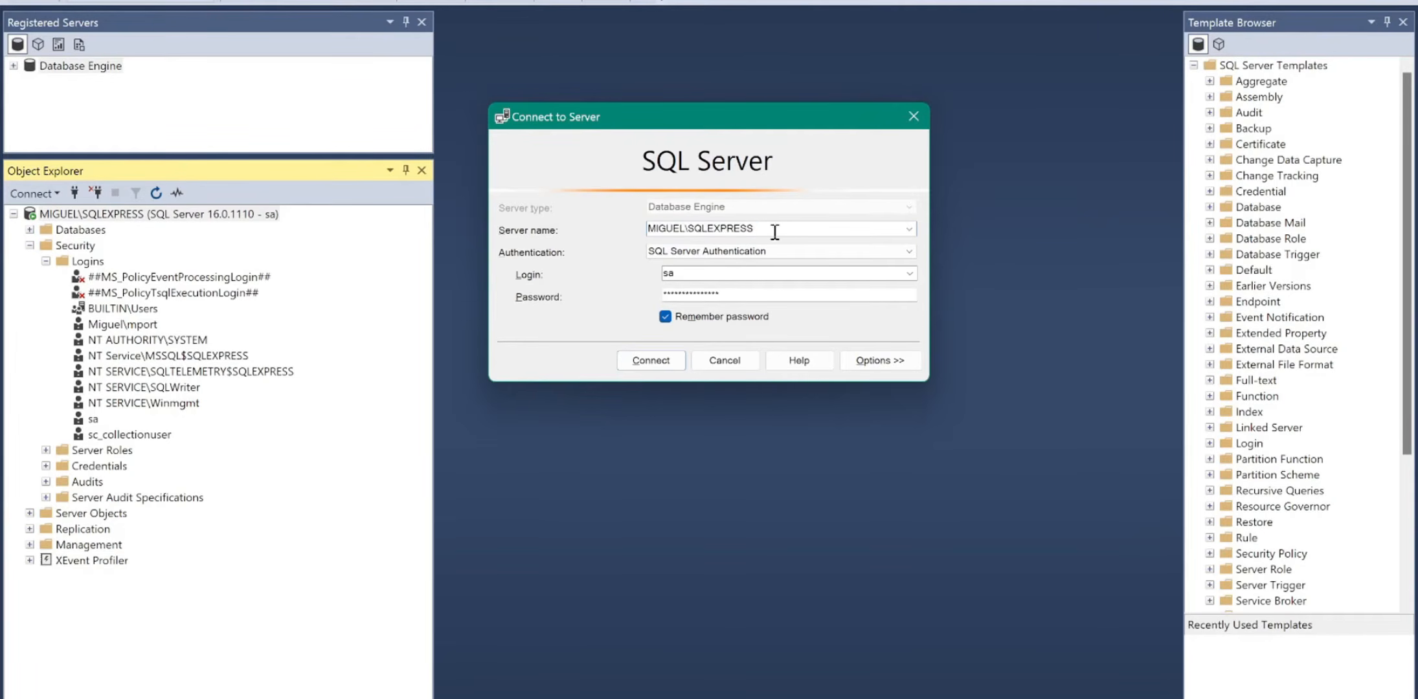
drag(774, 231, 644, 231)
key(ctrl+c)
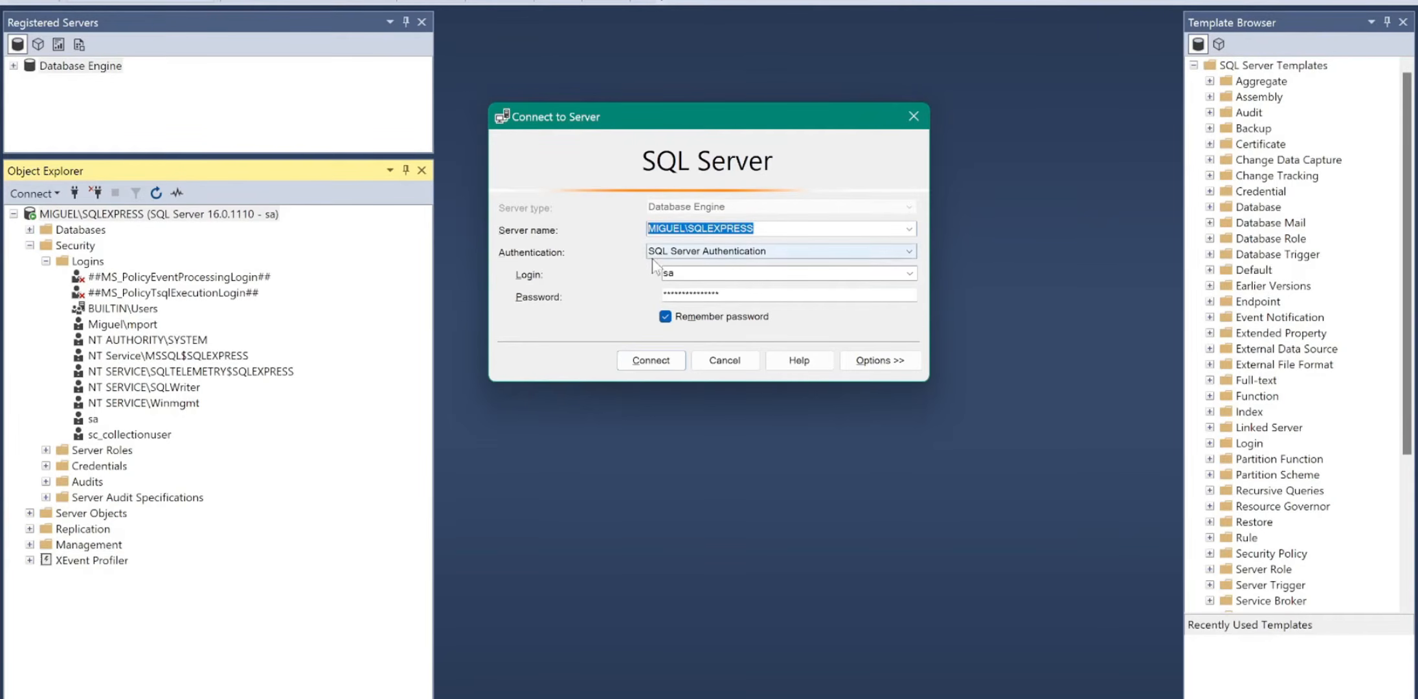
key(alt+Tab)
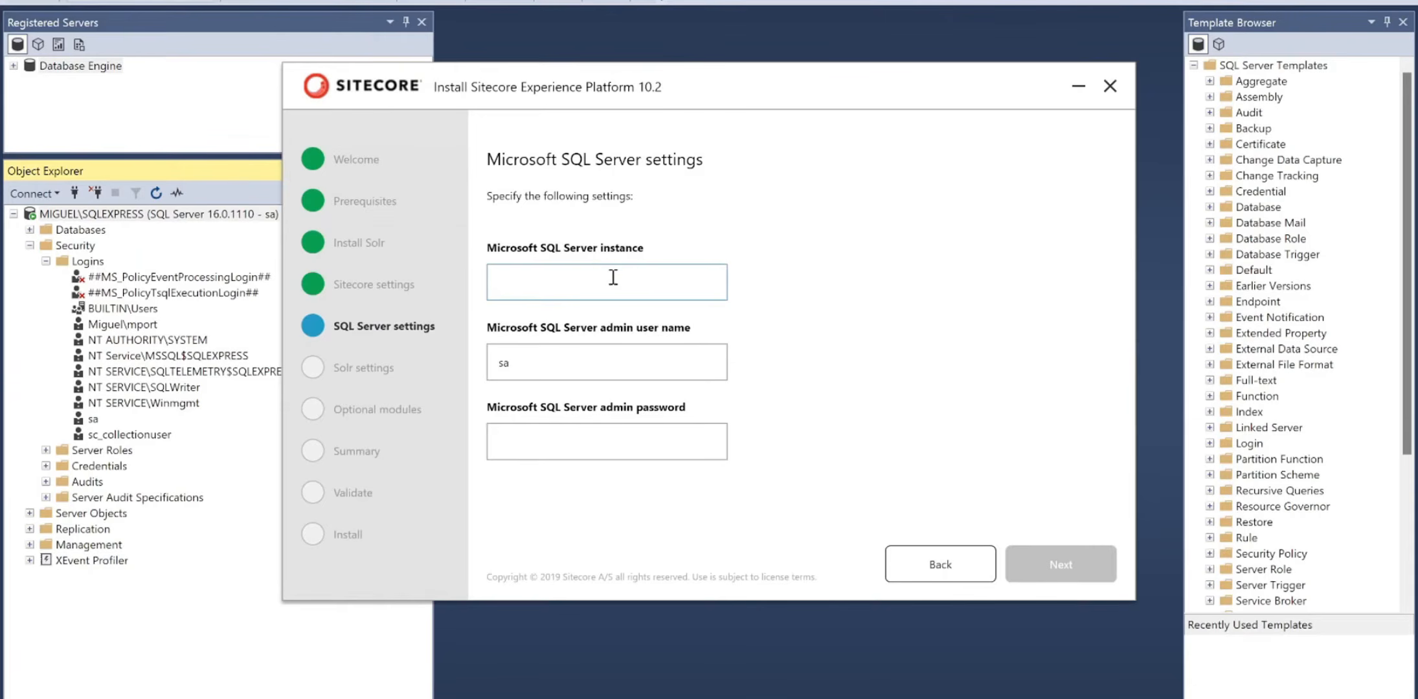
key(ctrl+v)
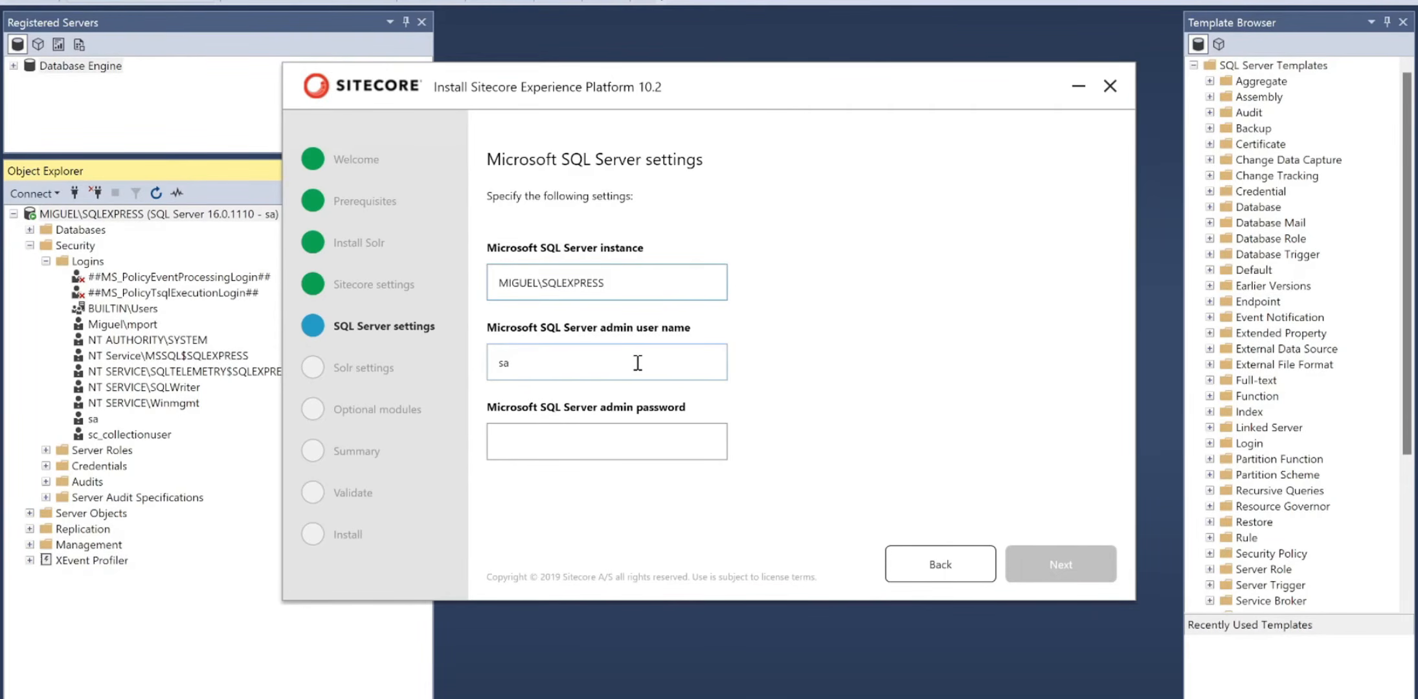
click(603, 428)
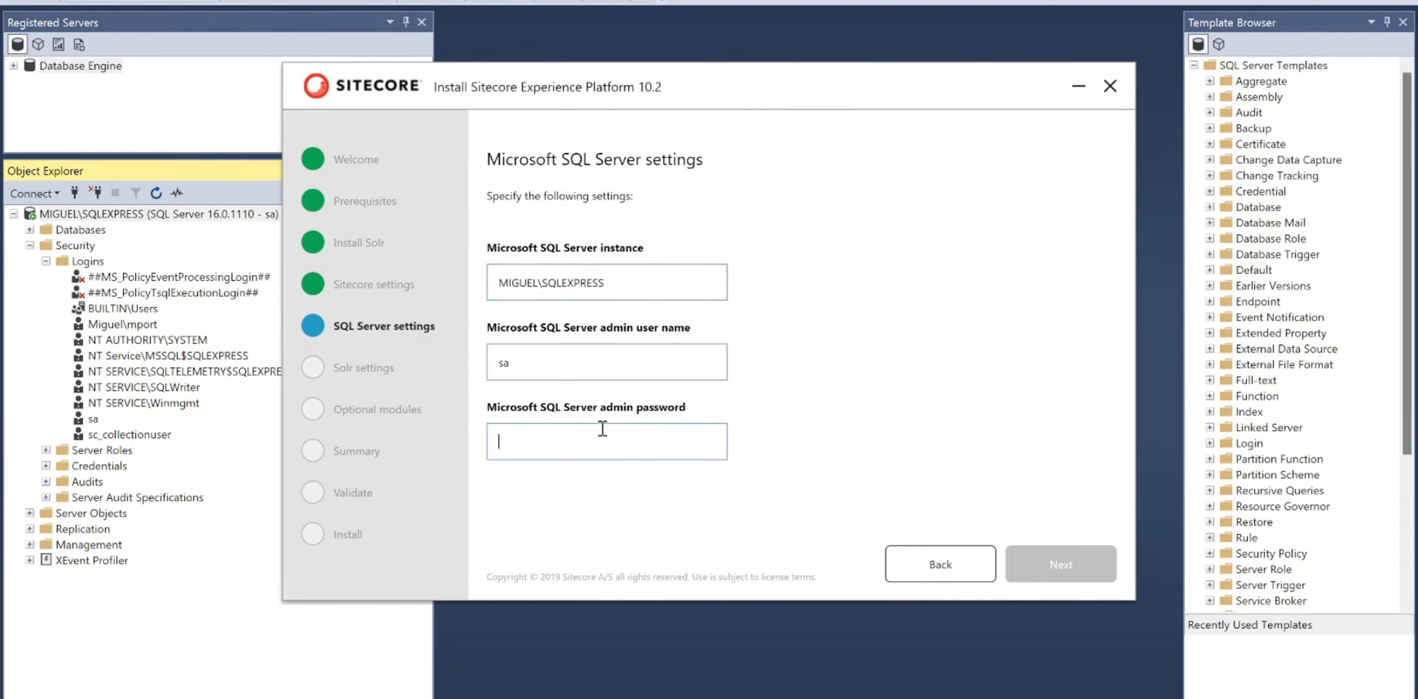
text(*****)
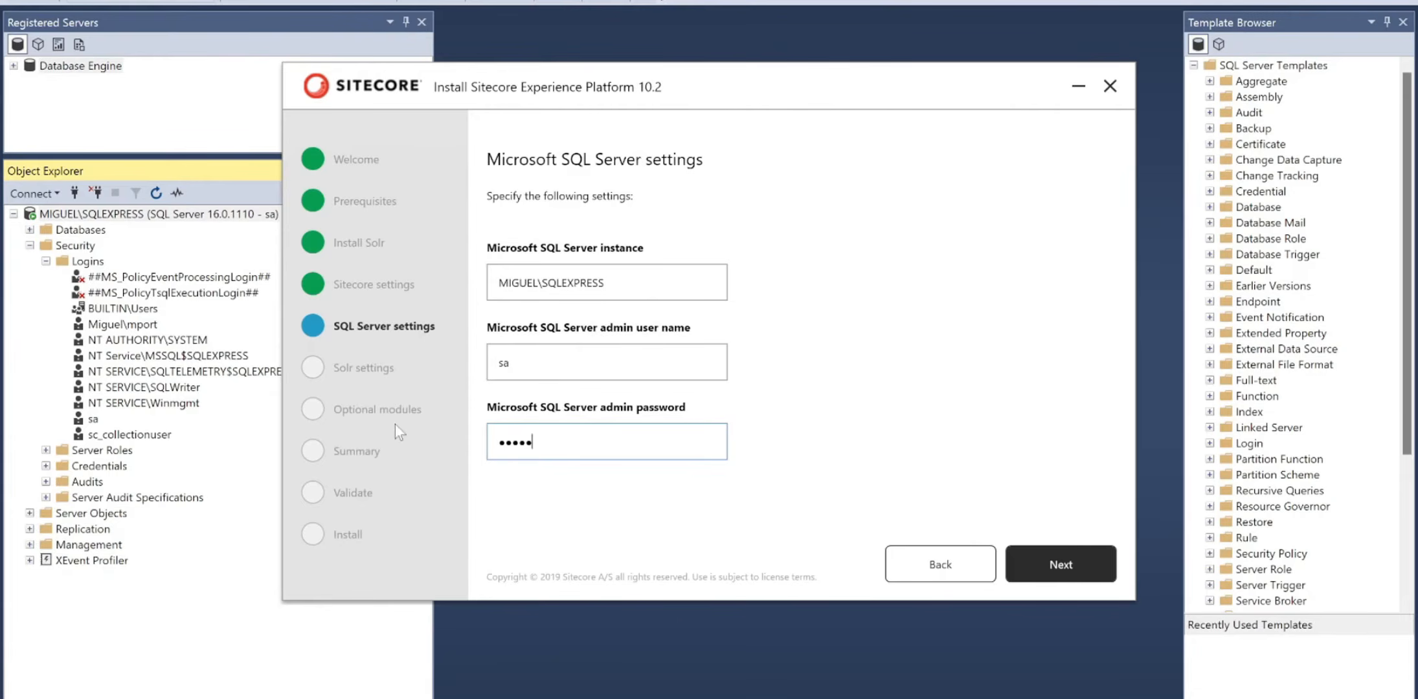
click(671, 635)
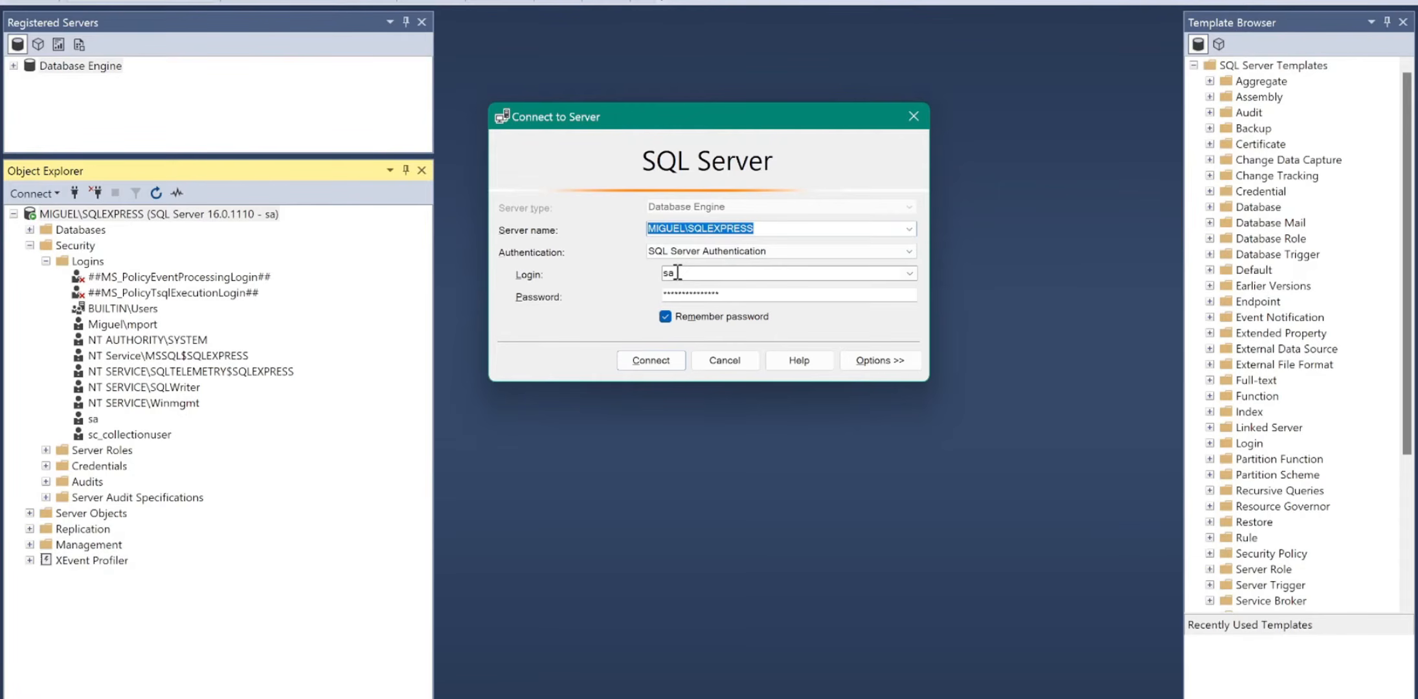
- Connect to the SQLEXPRESS server in SSMS and expand Security > Logins
click(650, 360)
click(29, 246)
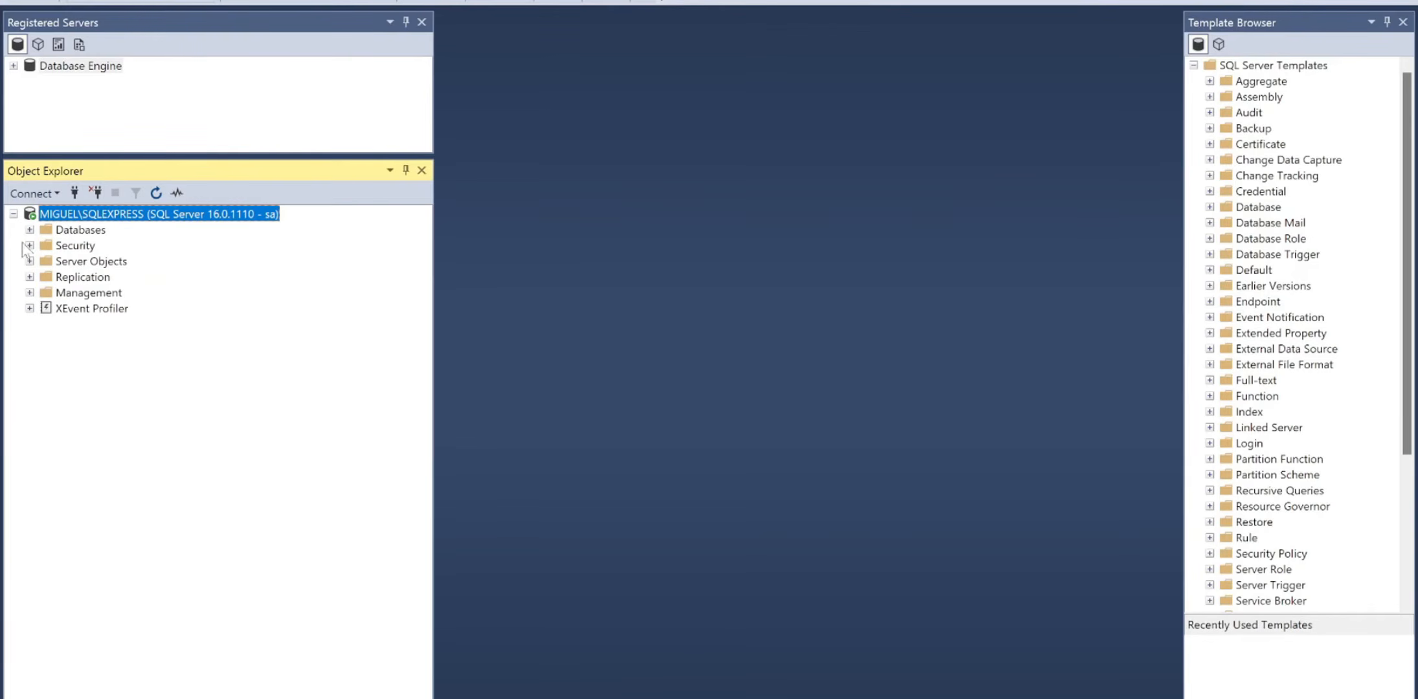
click(29, 246)
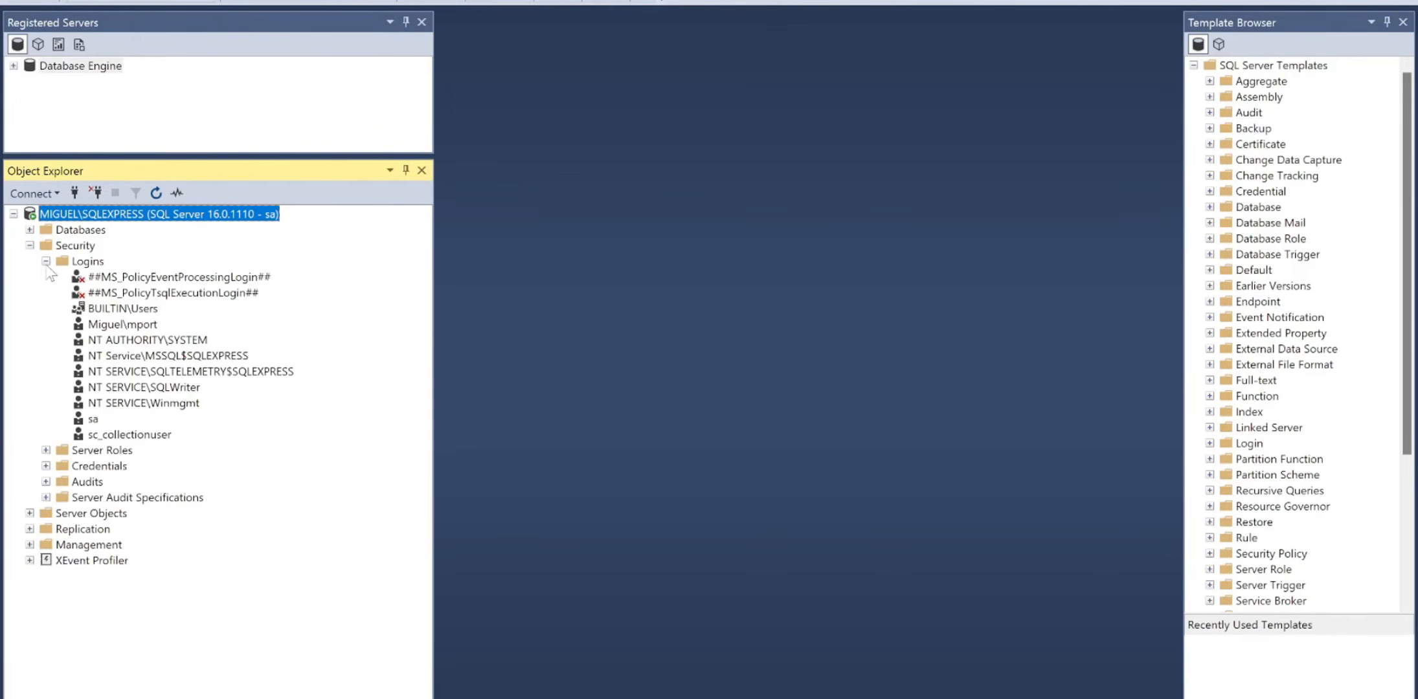
click(45, 262)
click(46, 262)
click(94, 420)
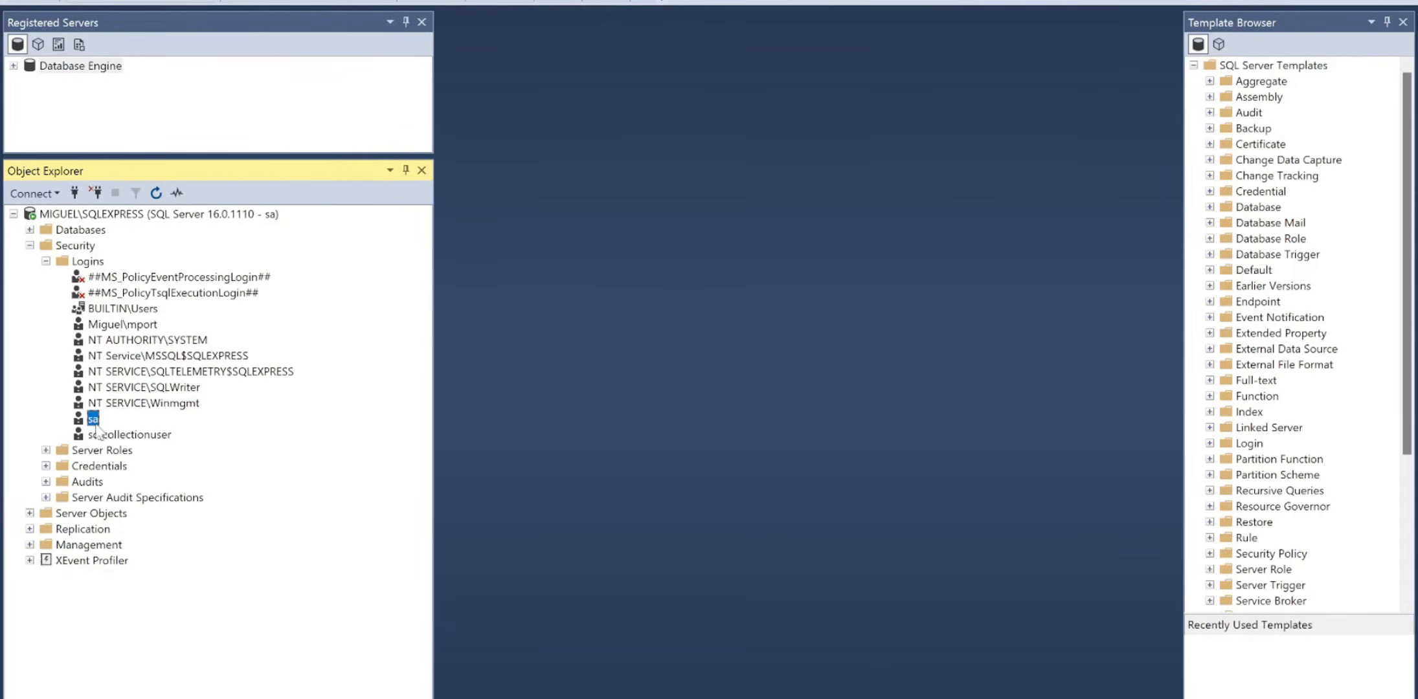
- Start a new login 'test' with SQL Server authentication, password policy off and a password
right_click(93, 263)
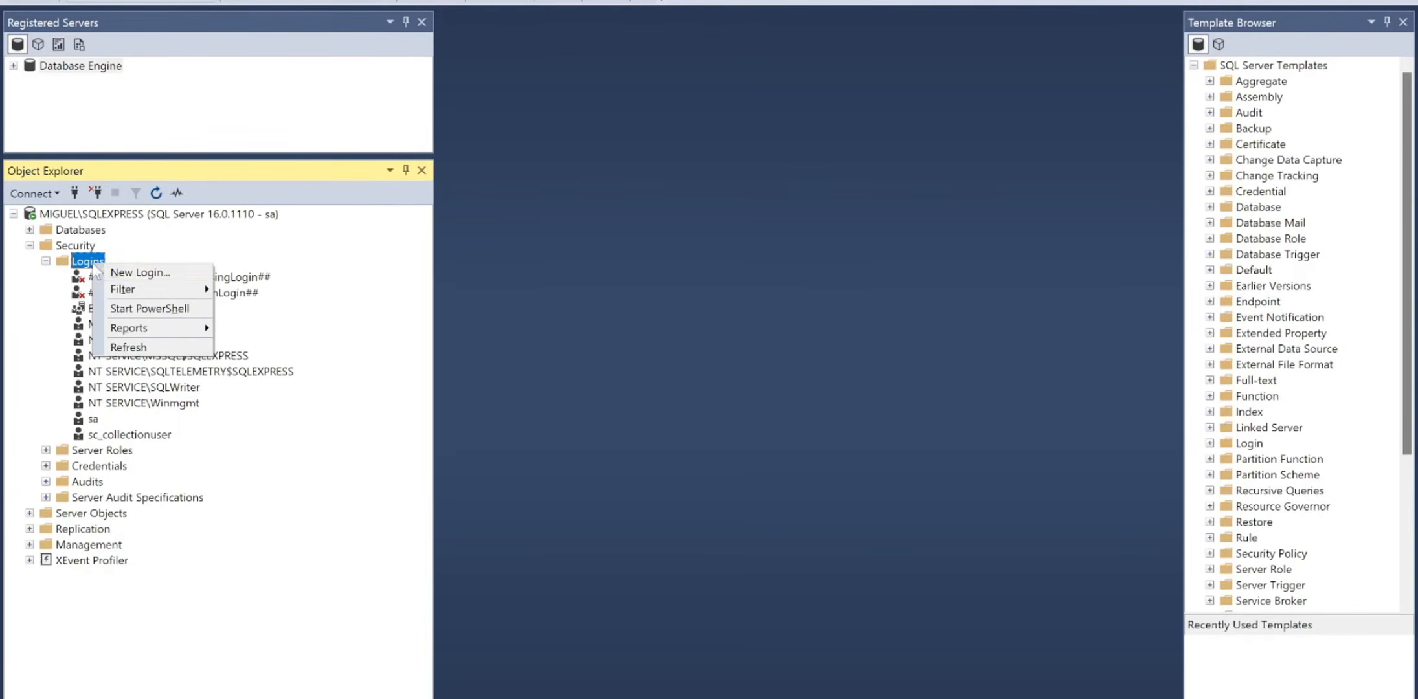
click(137, 273)
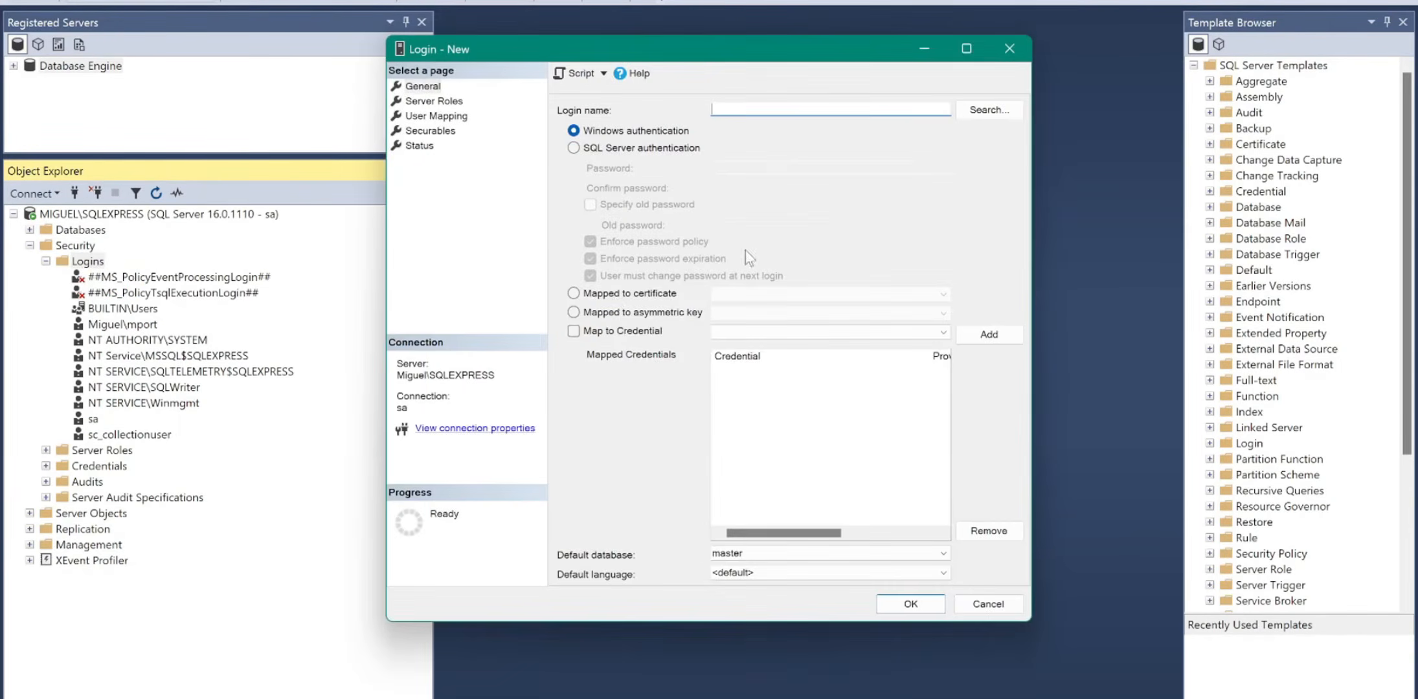
click(628, 153)
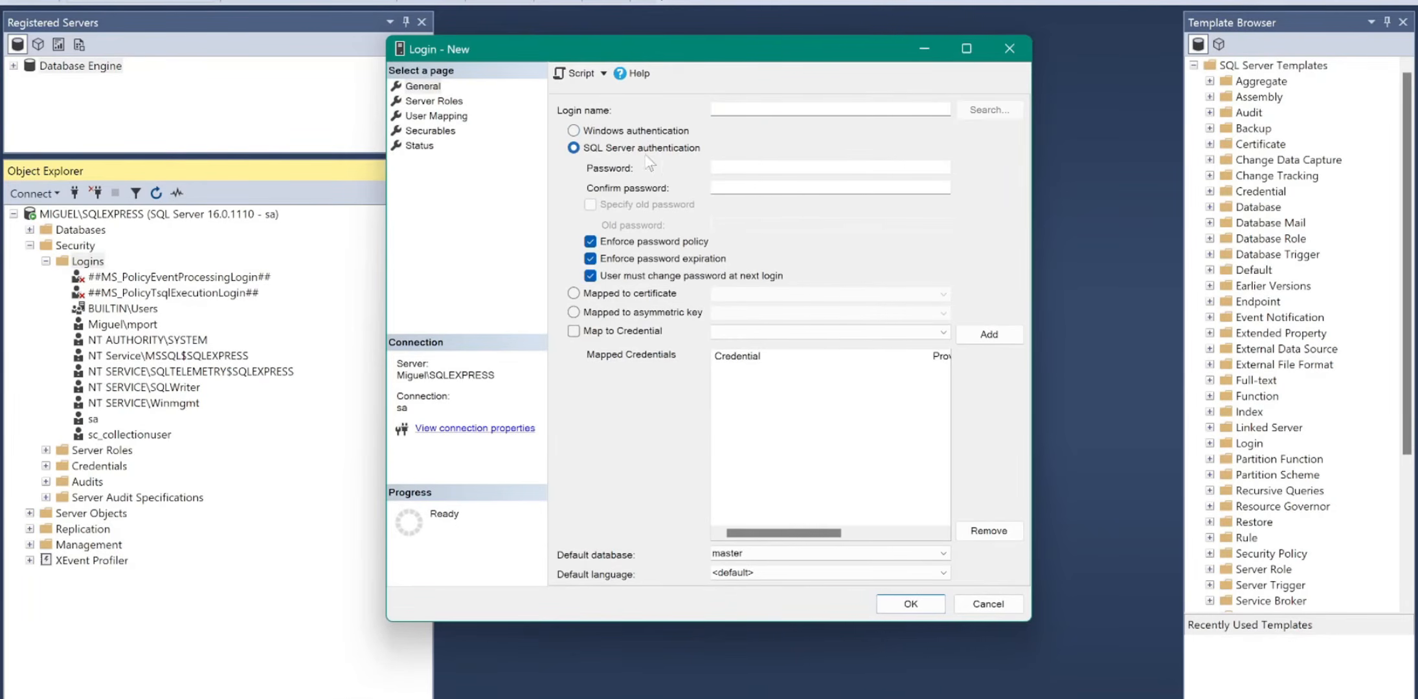
click(601, 243)
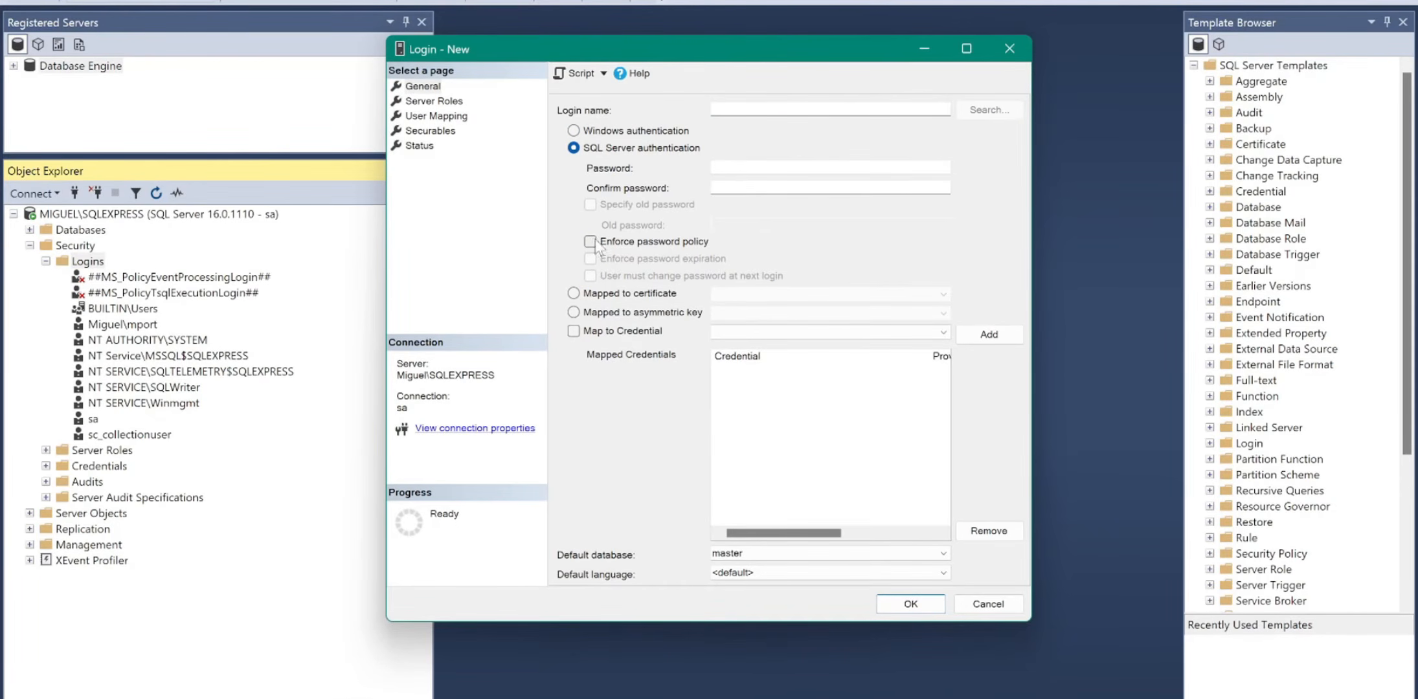
click(776, 110)
click(759, 166)
text(1234)
click(760, 185)
text(12)
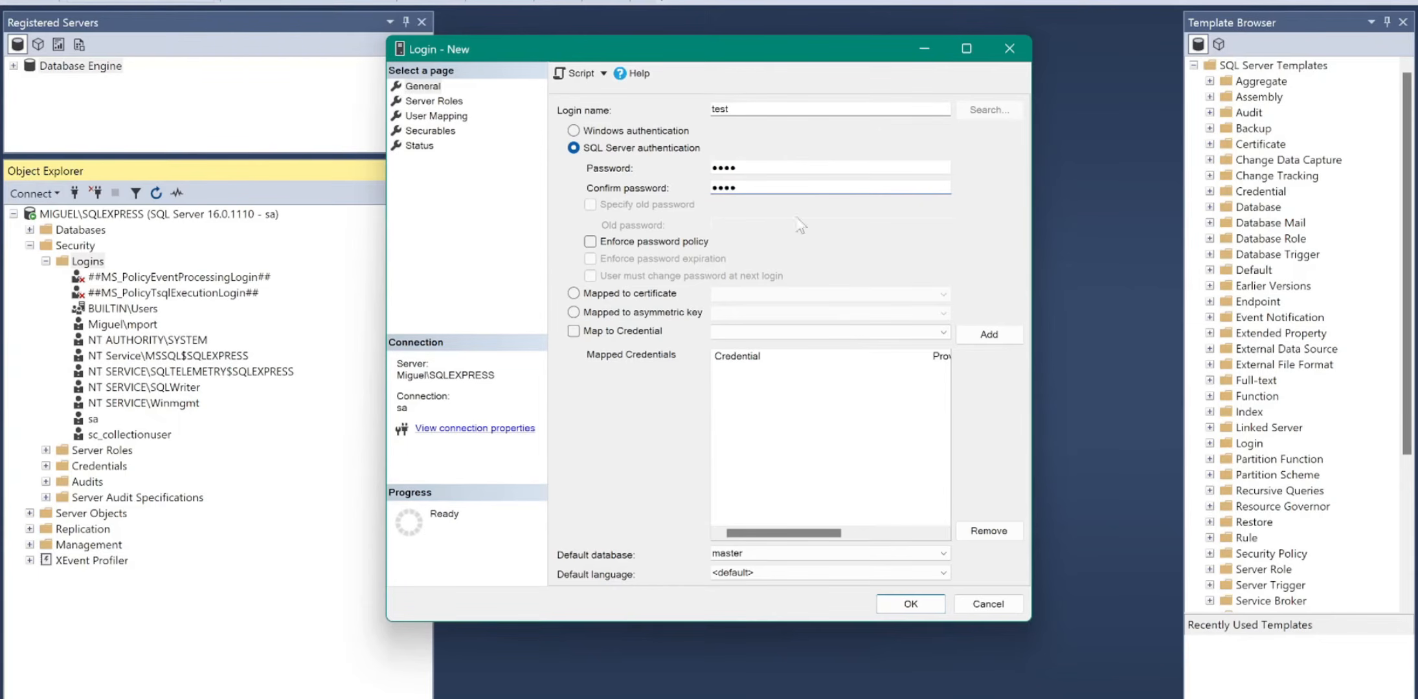
key(alt+Tab)
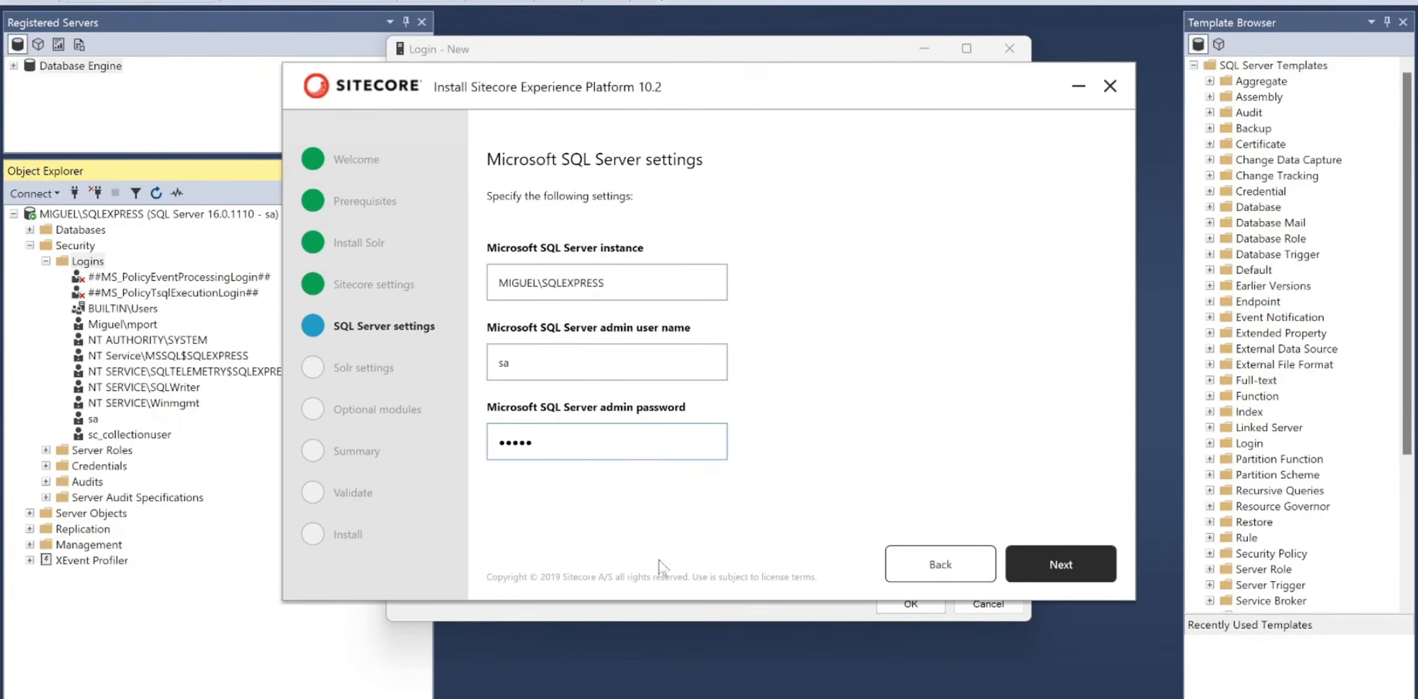
key(alt+Tab)
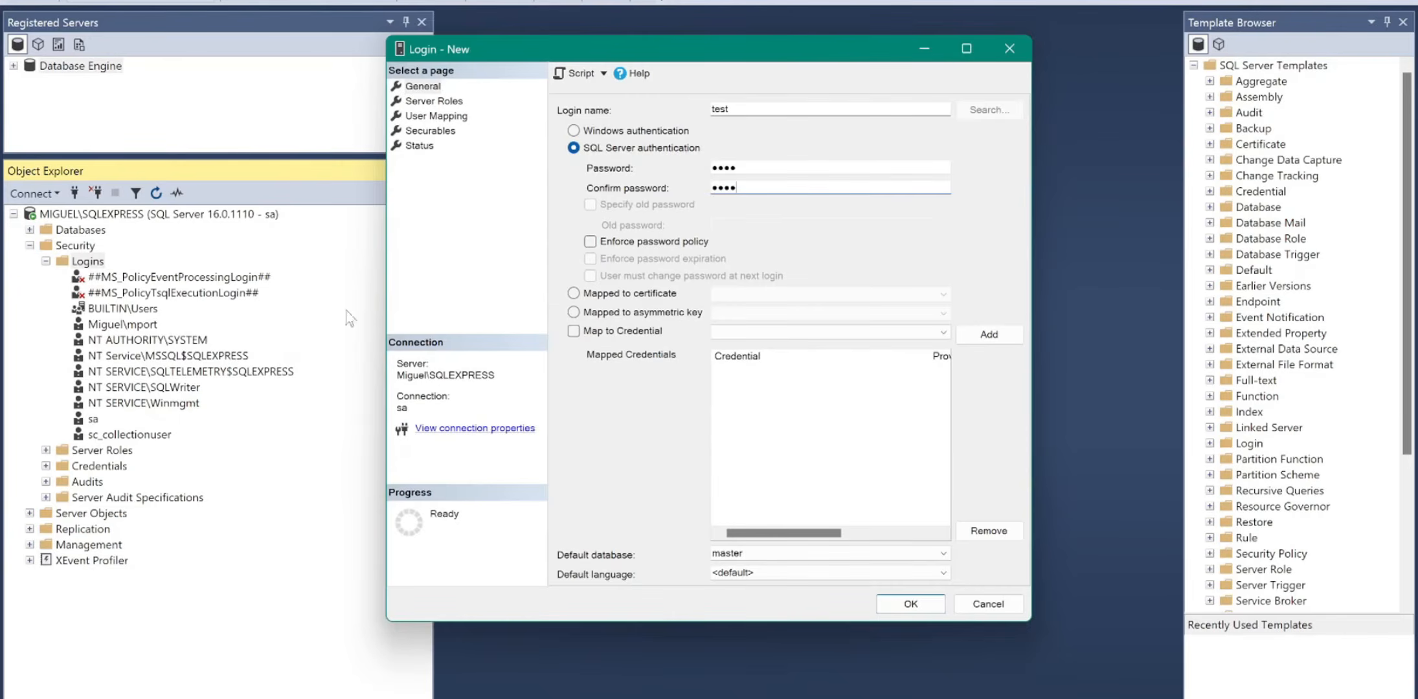
- Tick the sysadmin server role for the login, then close the dialog without saving
click(433, 102)
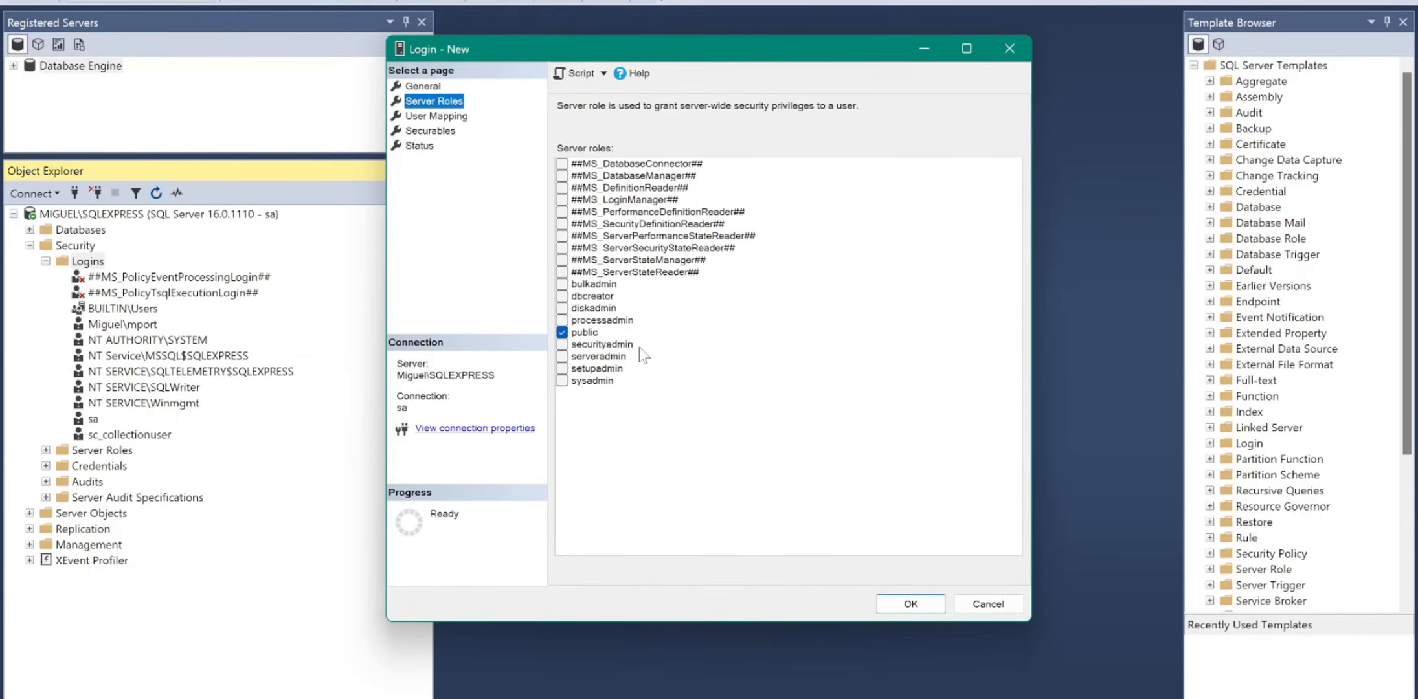
click(563, 382)
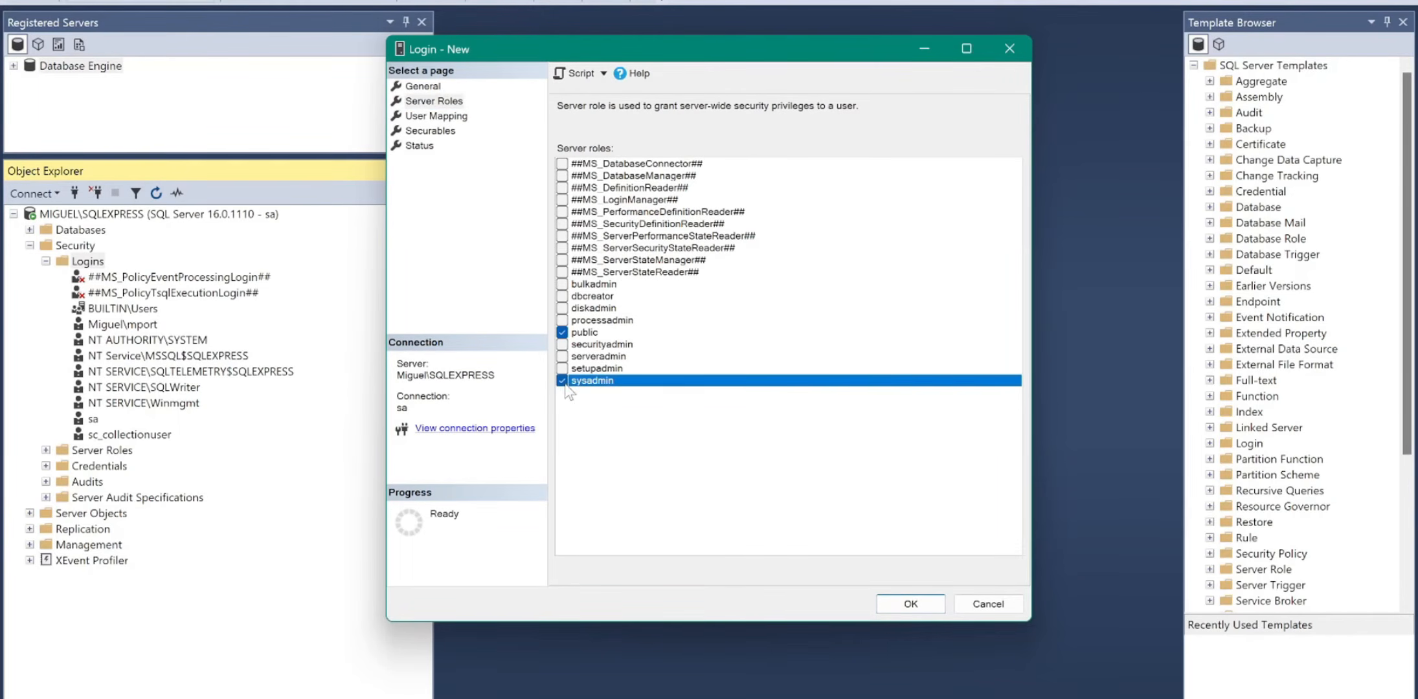
click(423, 86)
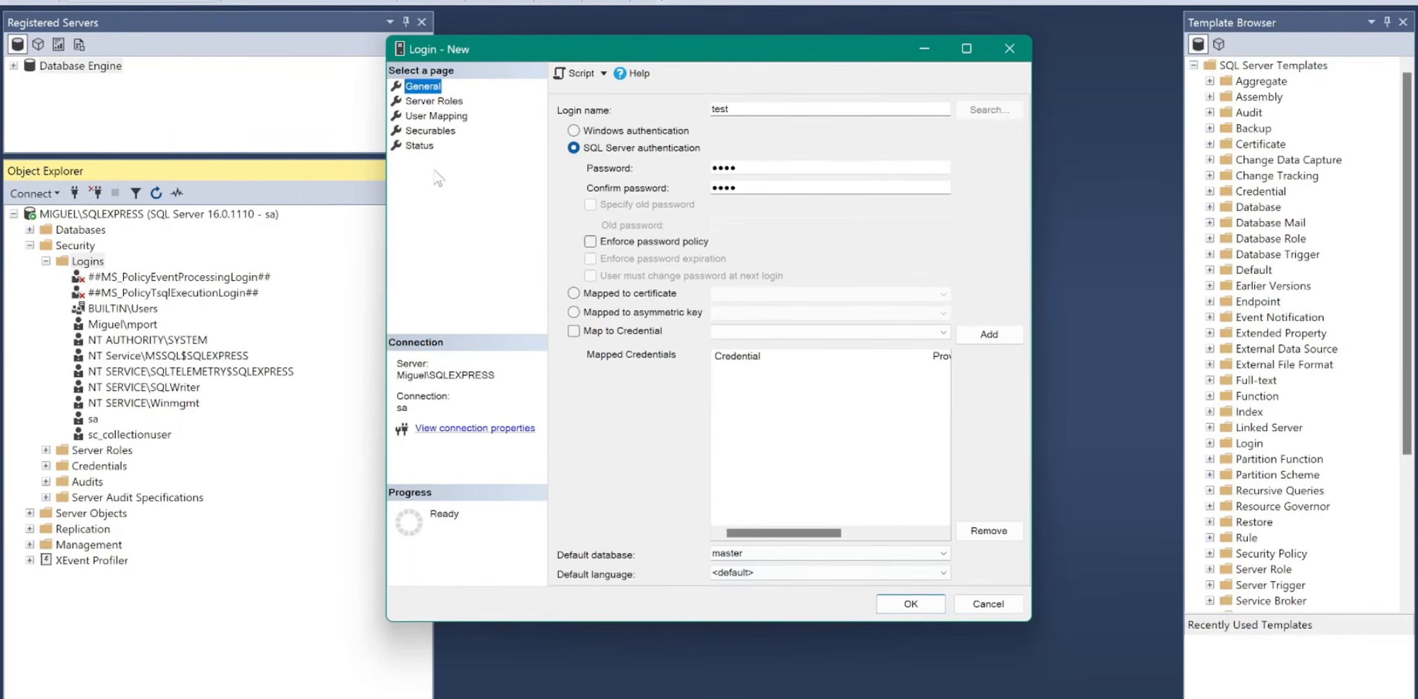
click(1013, 47)
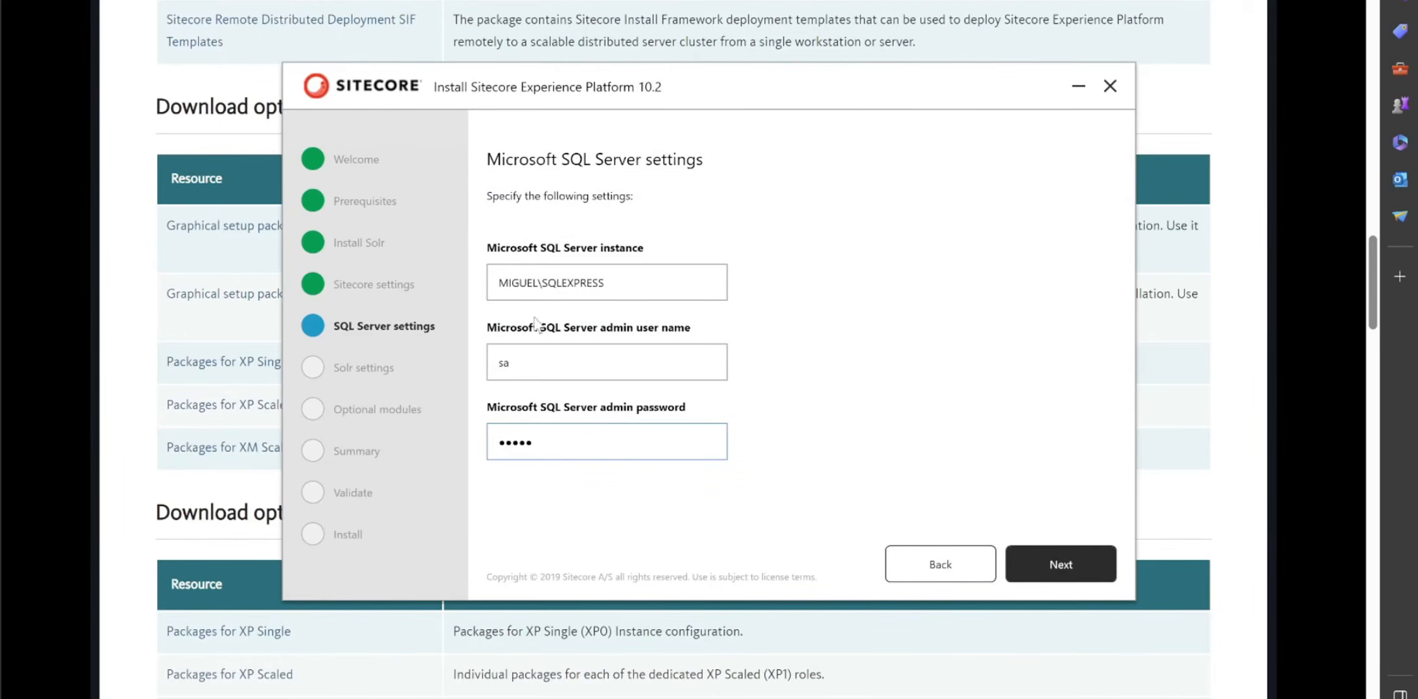
- Accept the SQL Server settings, then check Solr root C:\Solr\testSolr-8.8.2 and service testSolr-8.8.2
click(1069, 570)
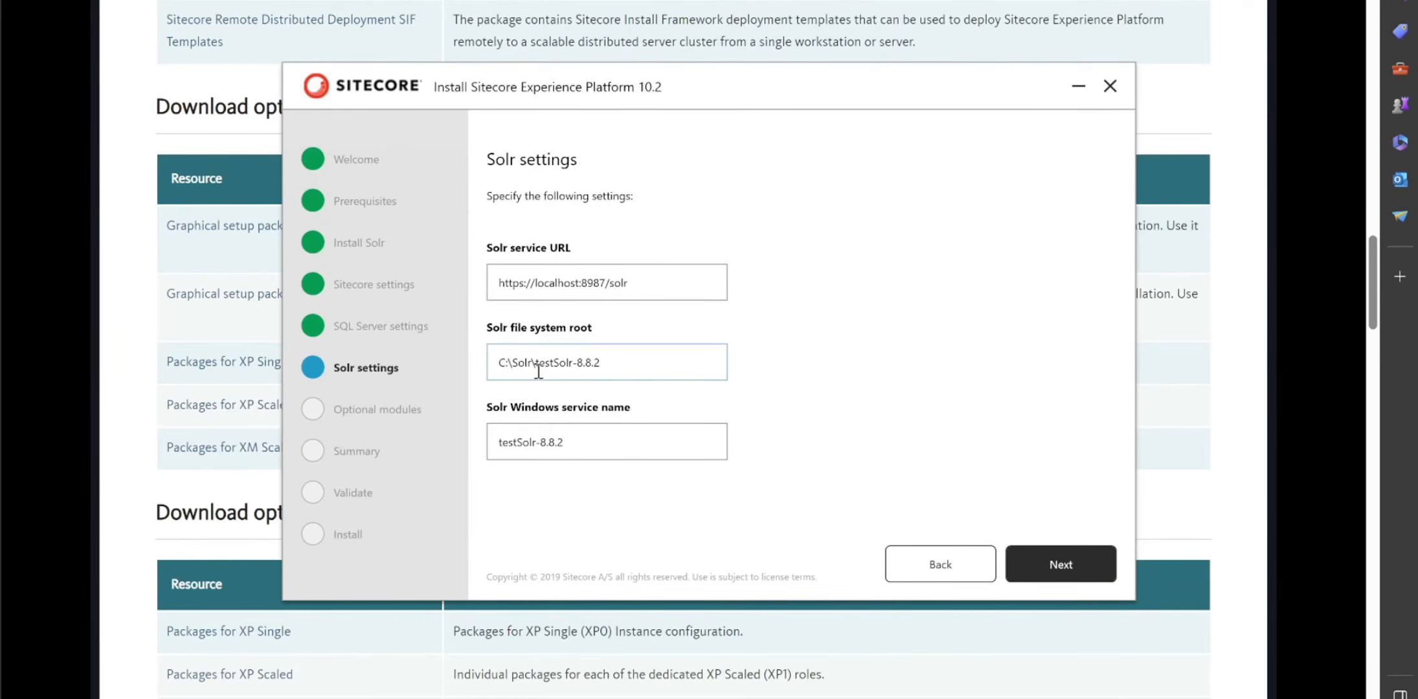
drag(534, 364, 553, 364)
click(624, 358)
drag(513, 443, 532, 447)
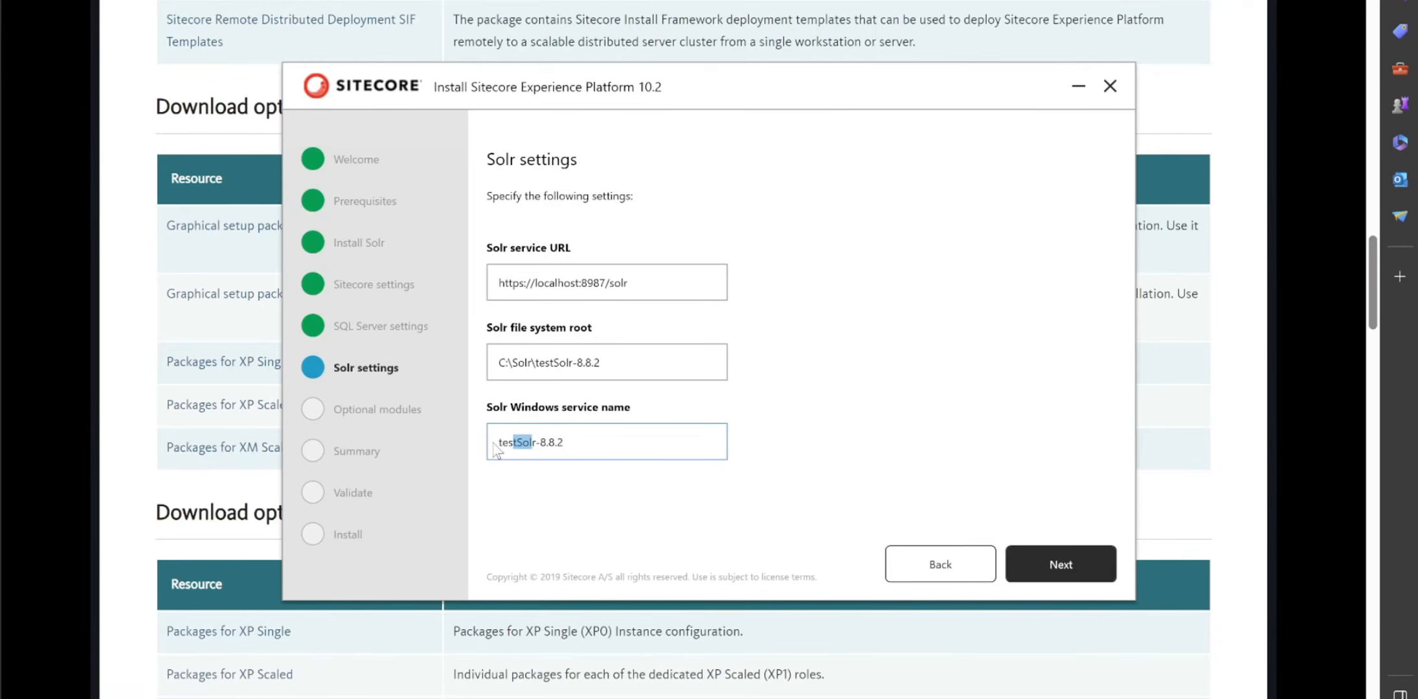
drag(496, 447, 512, 445)
click(632, 444)
- Accept the Solr settings, add the SXA module, and continue to the Summary
click(1065, 575)
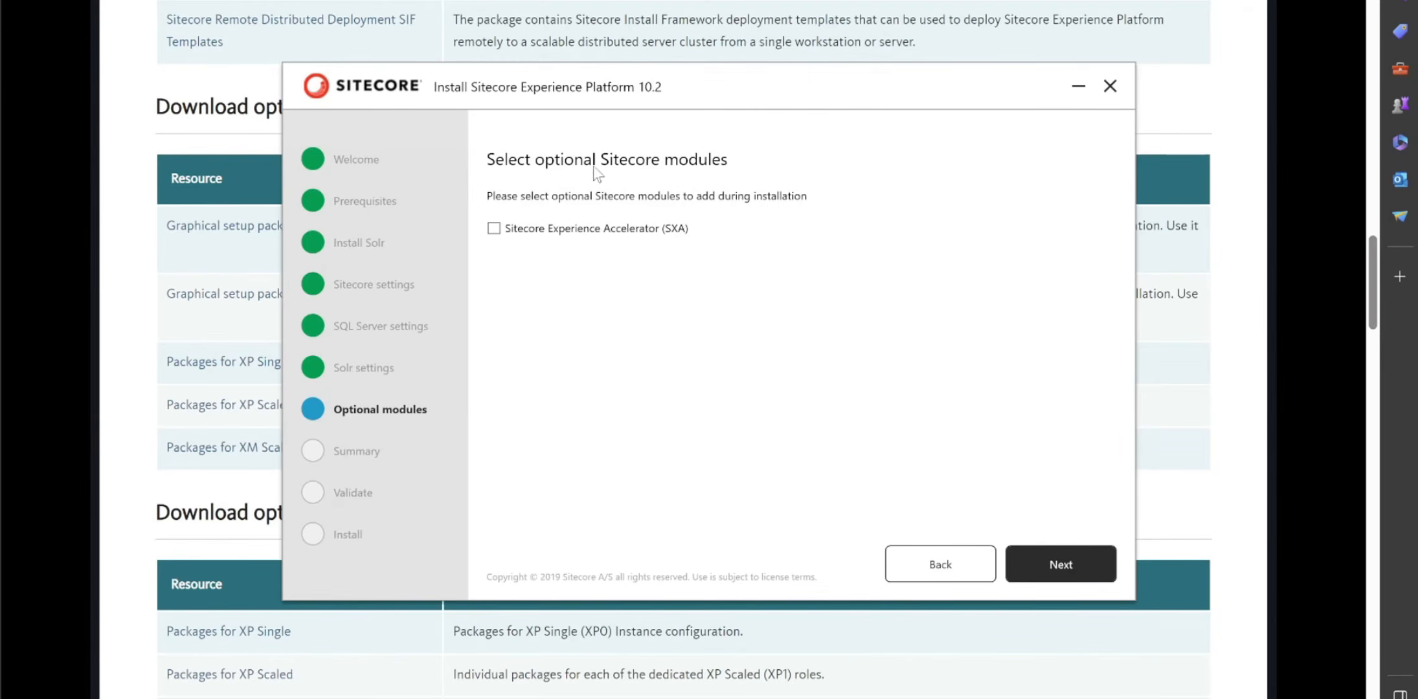
click(494, 228)
click(1053, 564)
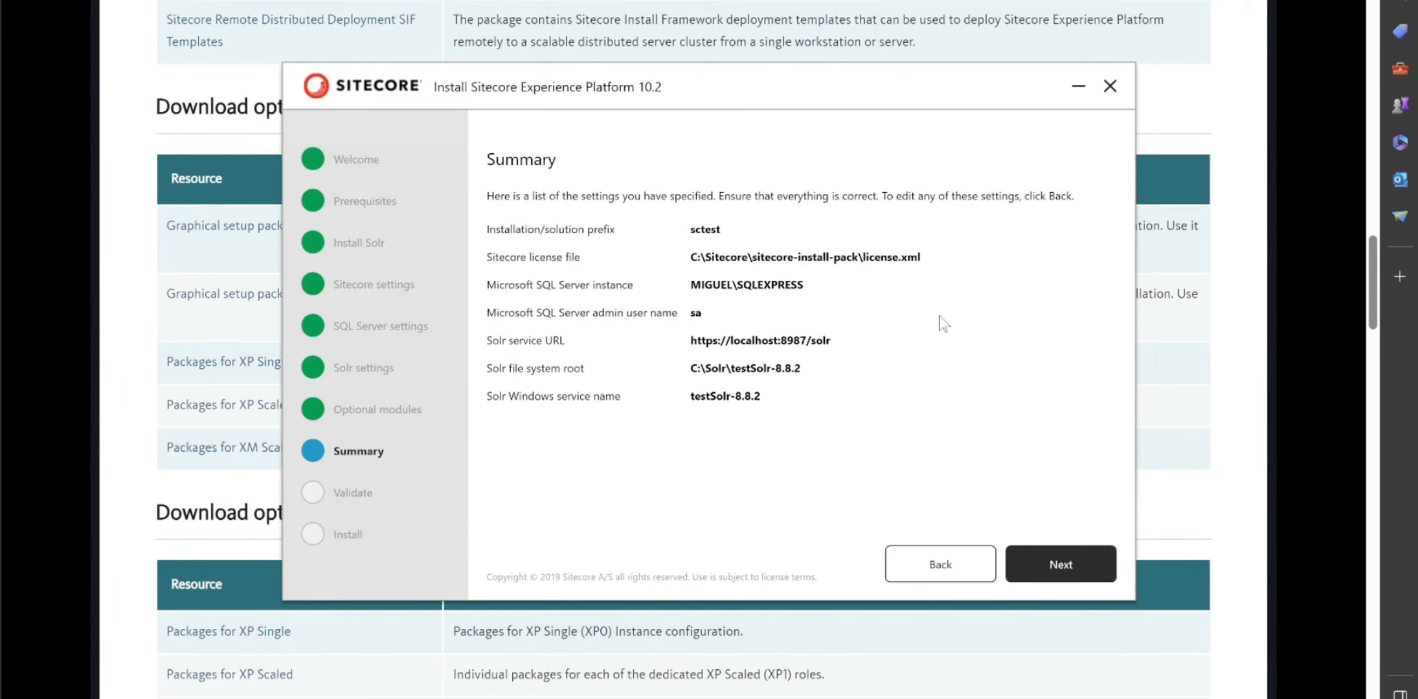
- Confirm the Summary (prefix sctest, SQLEXPRESS, testSolr-8.8.2) and run validation
click(1098, 557)
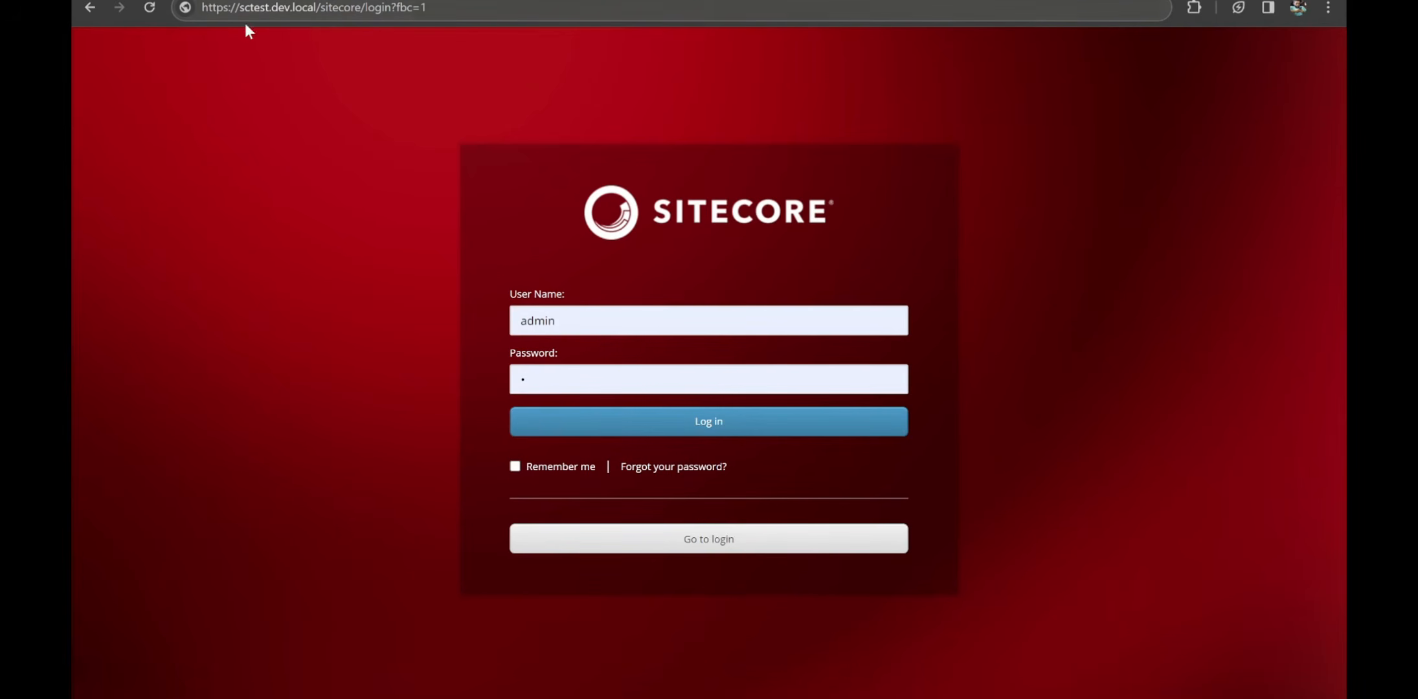
- Check the sctest.dev.local address, then log in to Sitecore as the administrator
drag(268, 8, 239, 8)
click(262, 12)
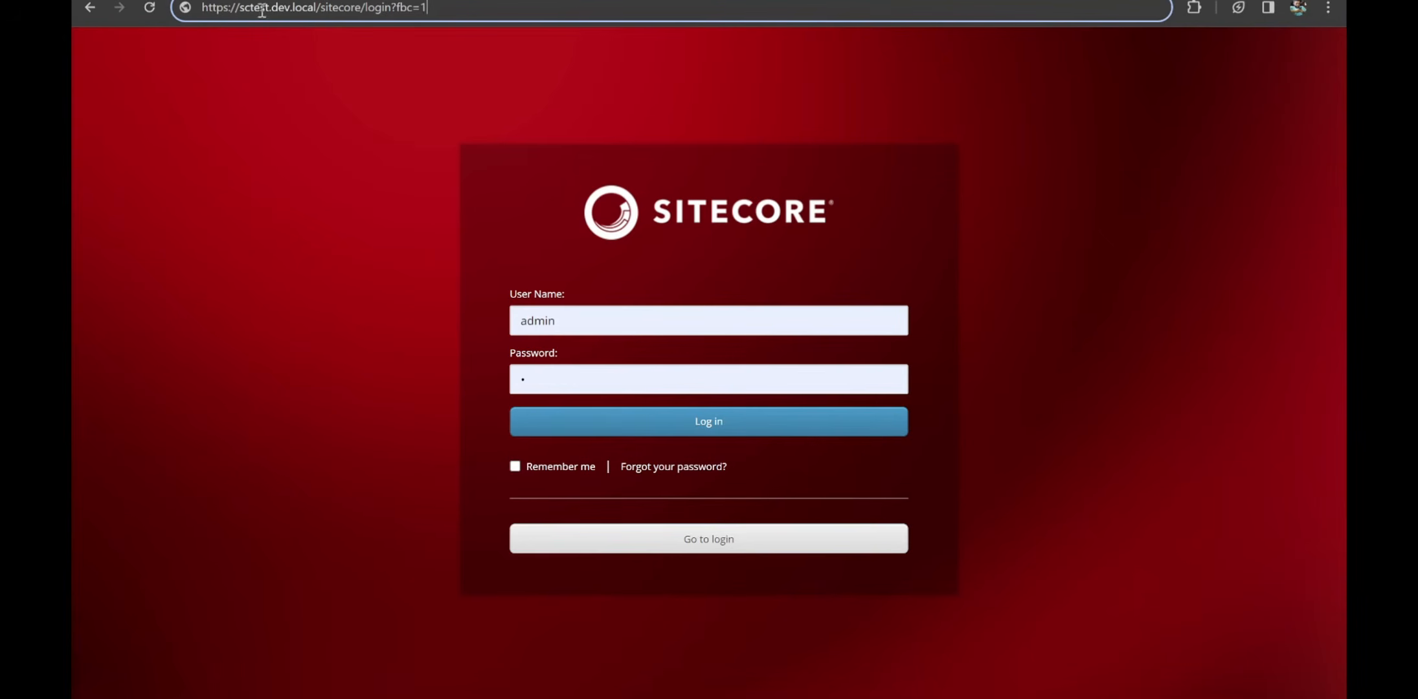
click(508, 50)
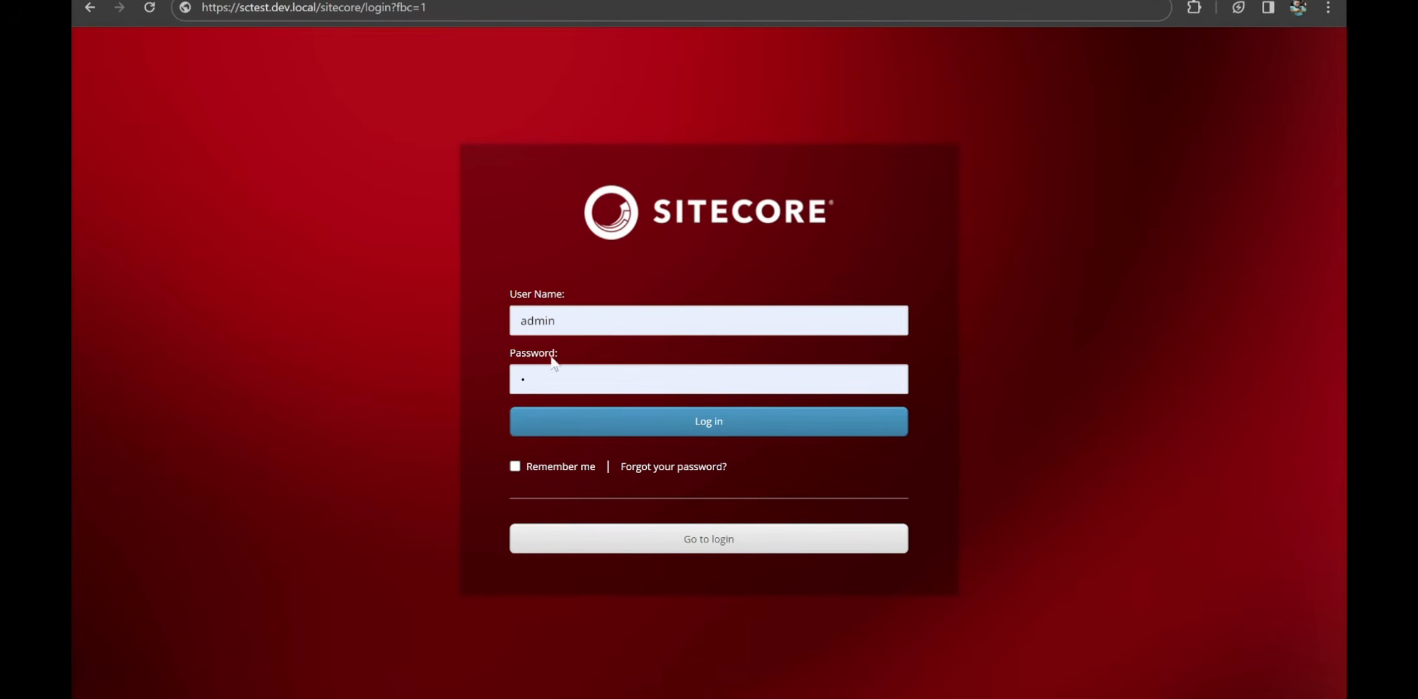
click(575, 378)
click(443, 387)
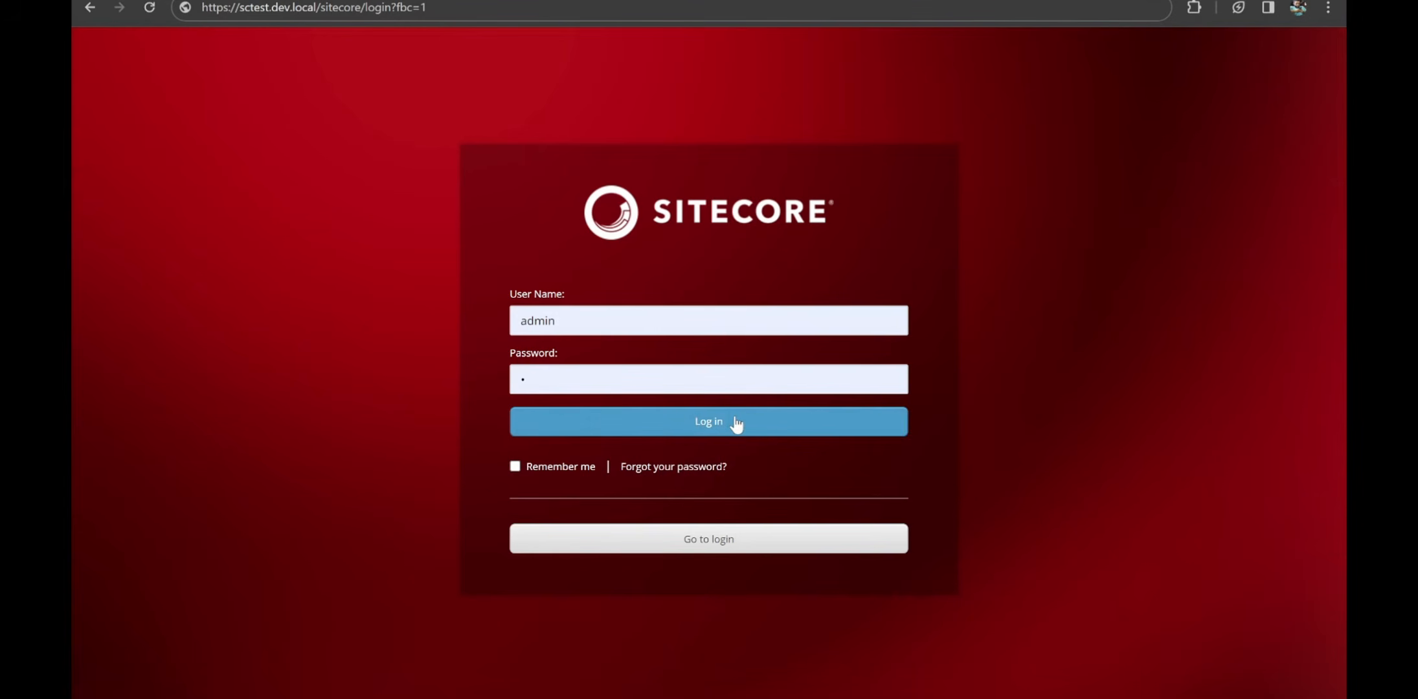
click(636, 429)
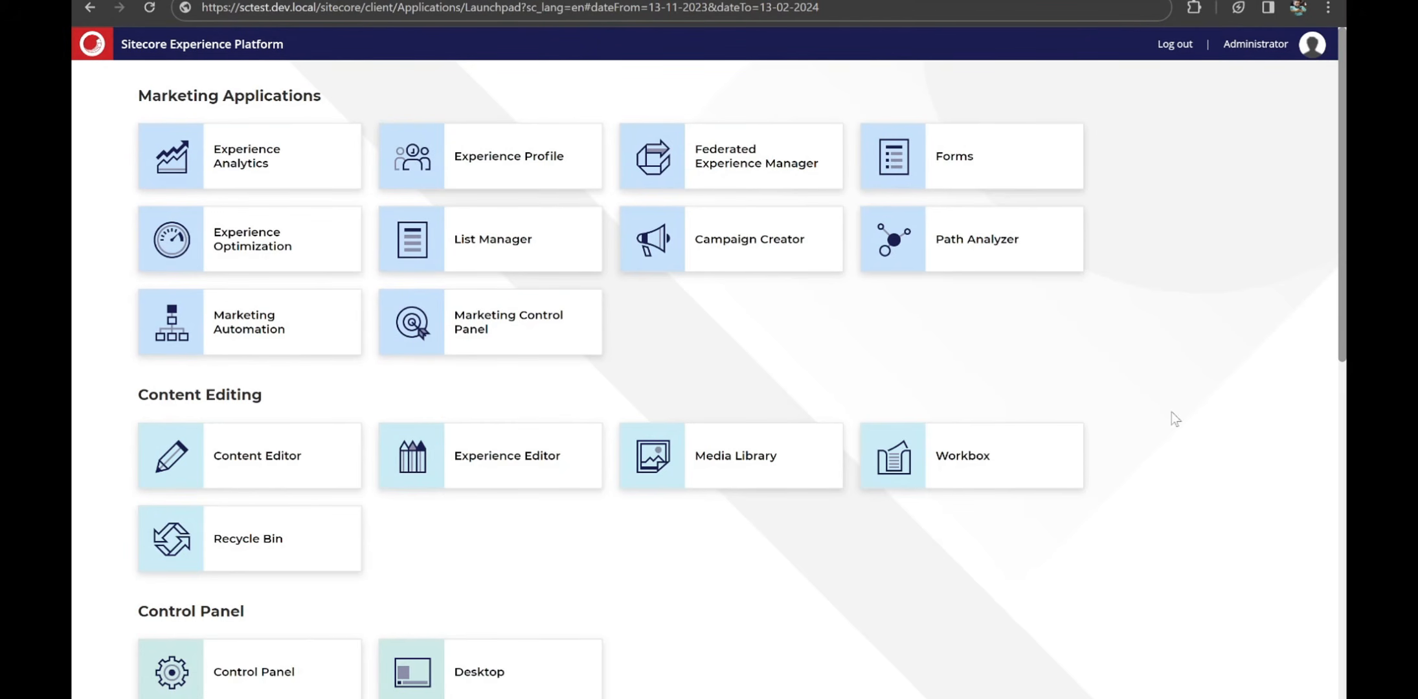
scroll(327, 416, down, 5)
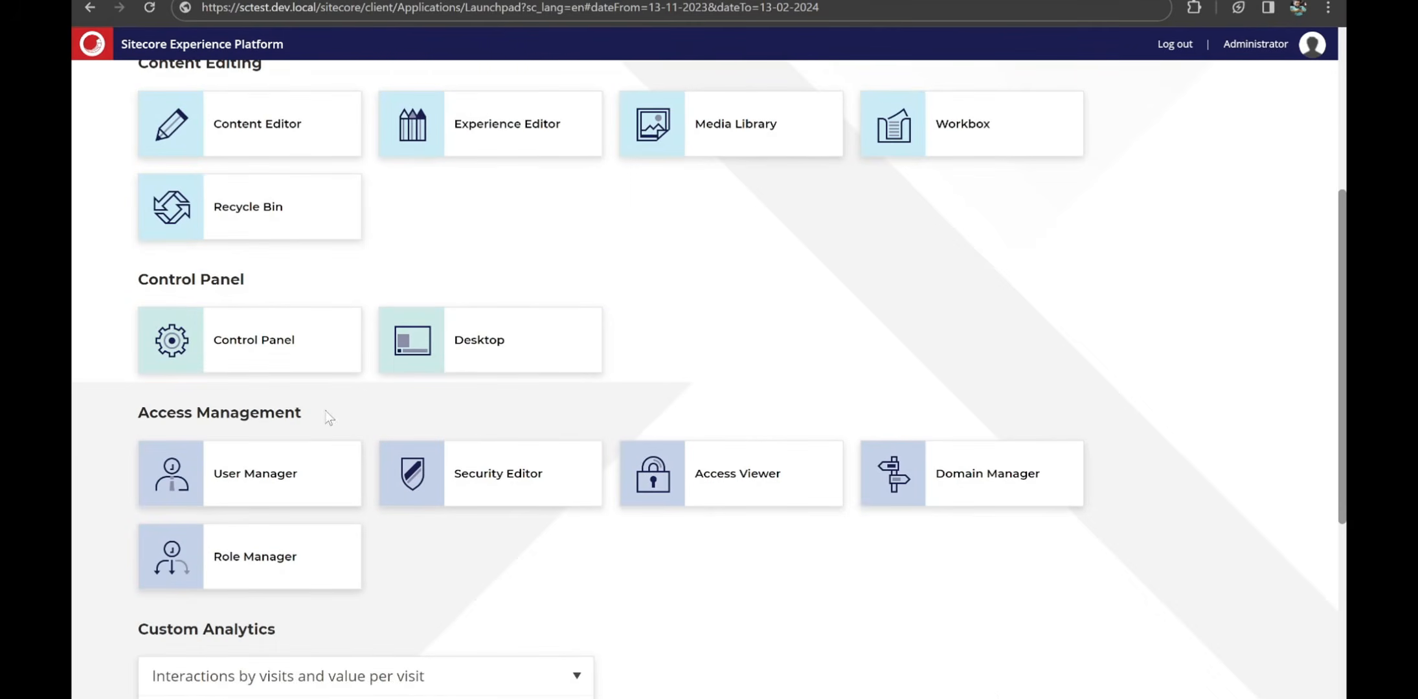
scroll(328, 417, down, 1)
scroll(492, 447, up, 6)
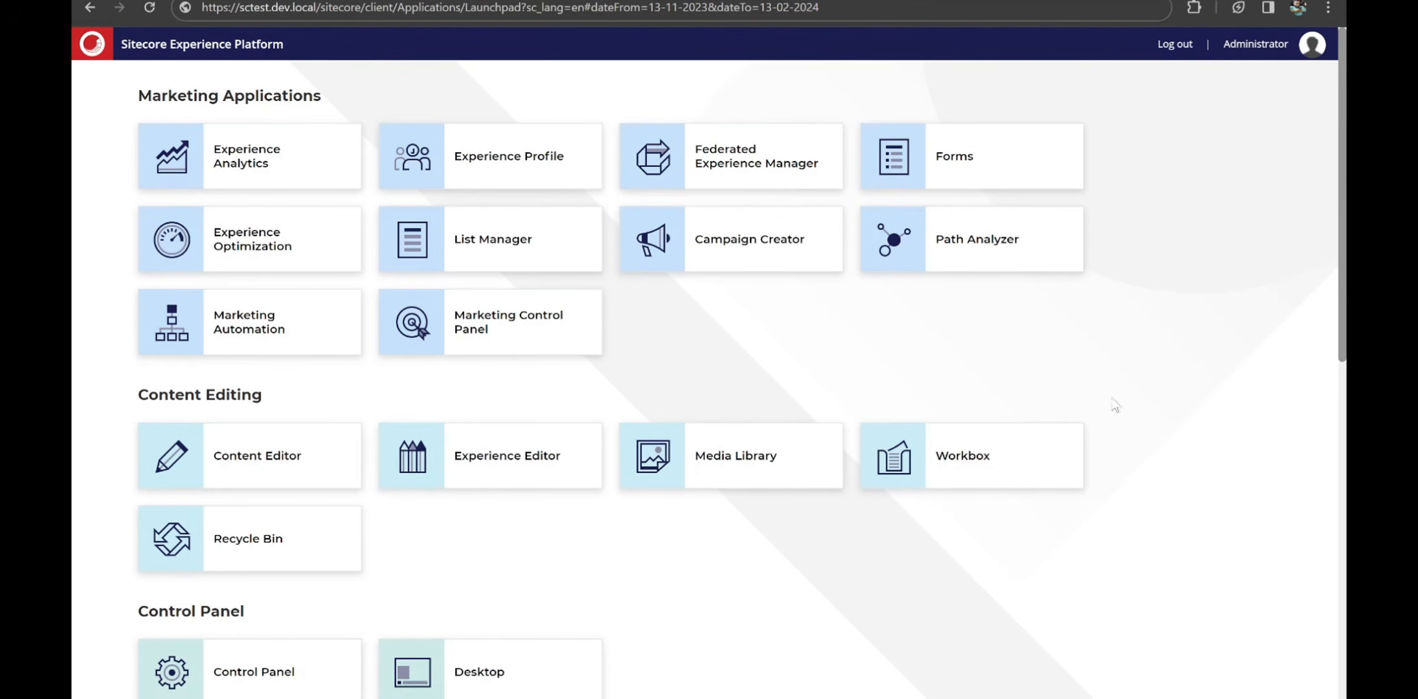
scroll(1190, 402, down, 4)
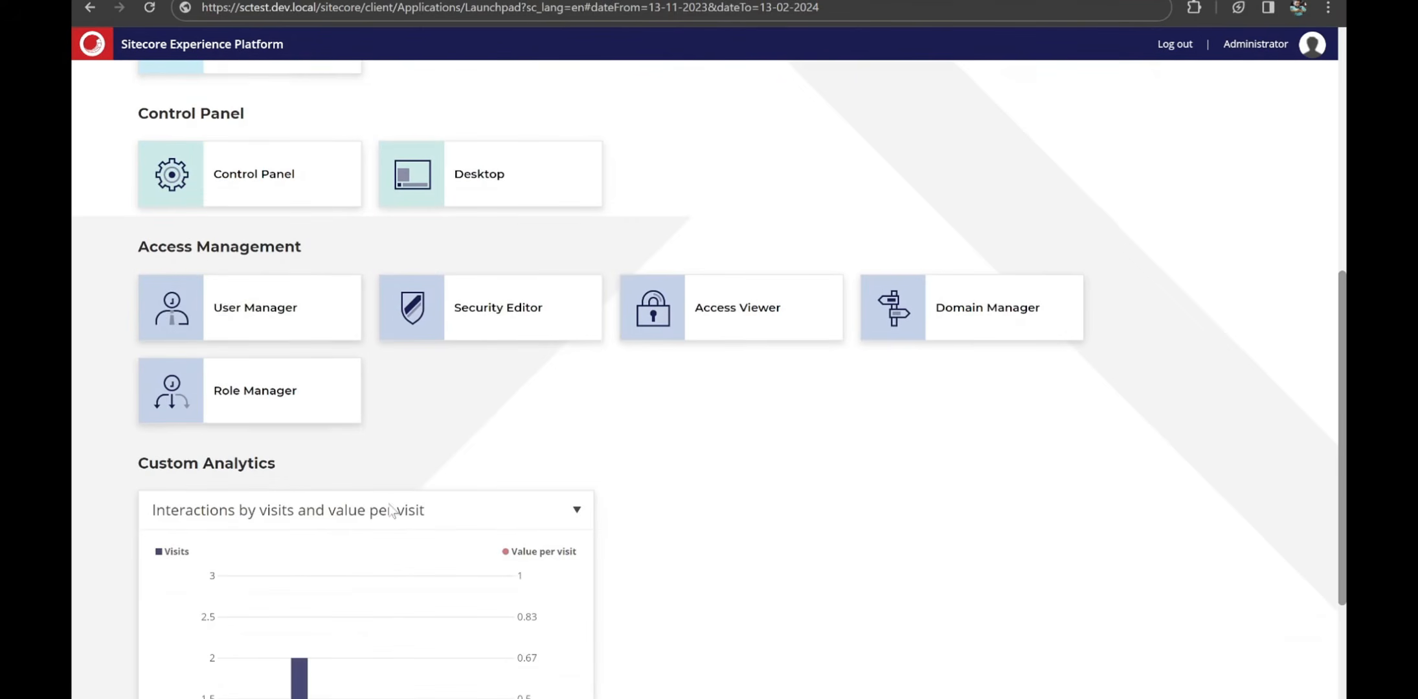
scroll(397, 505, down, 4)
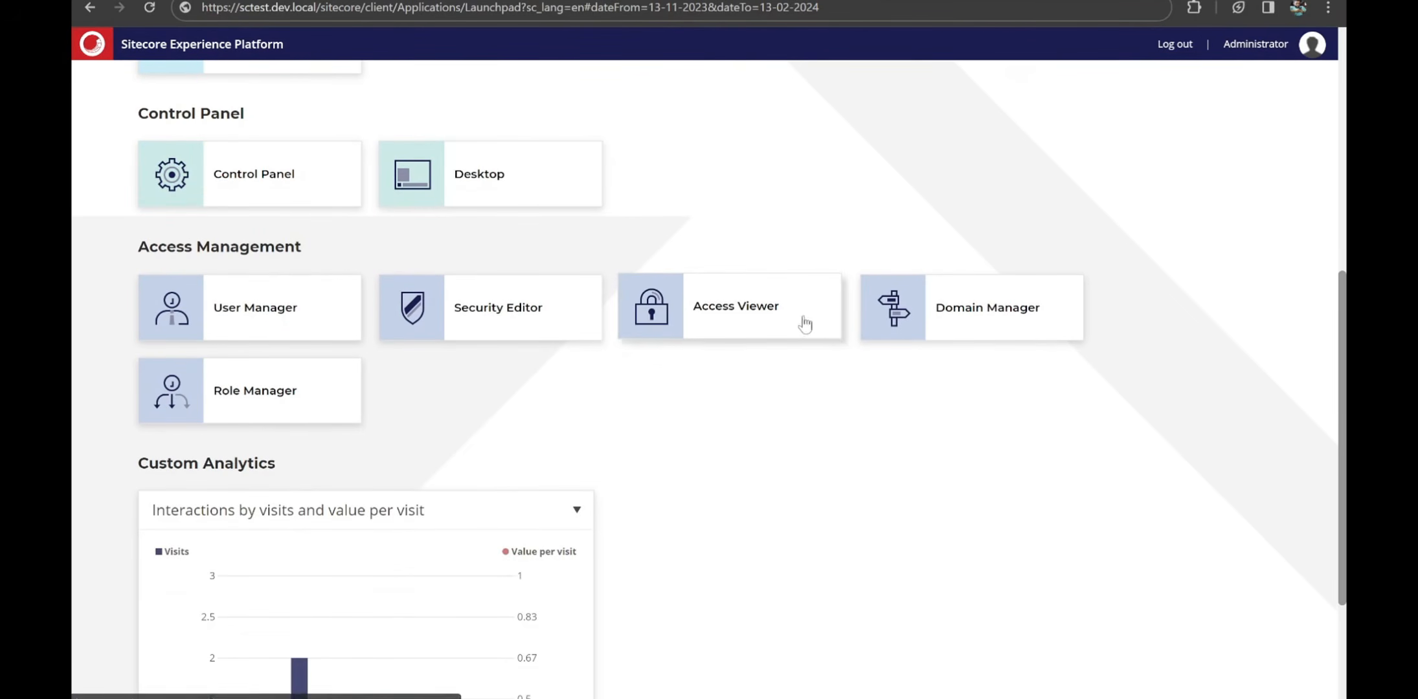
scroll(1133, 395, down, 3)
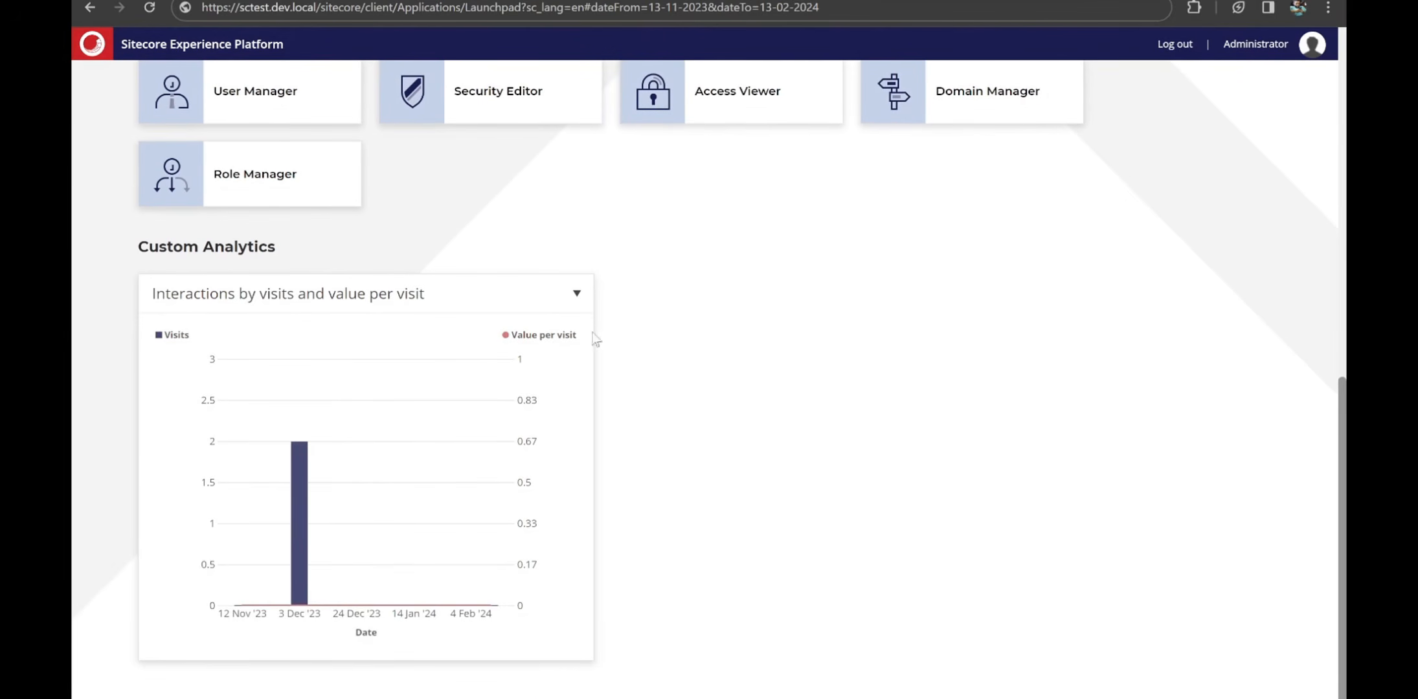
scroll(802, 545, up, 10)
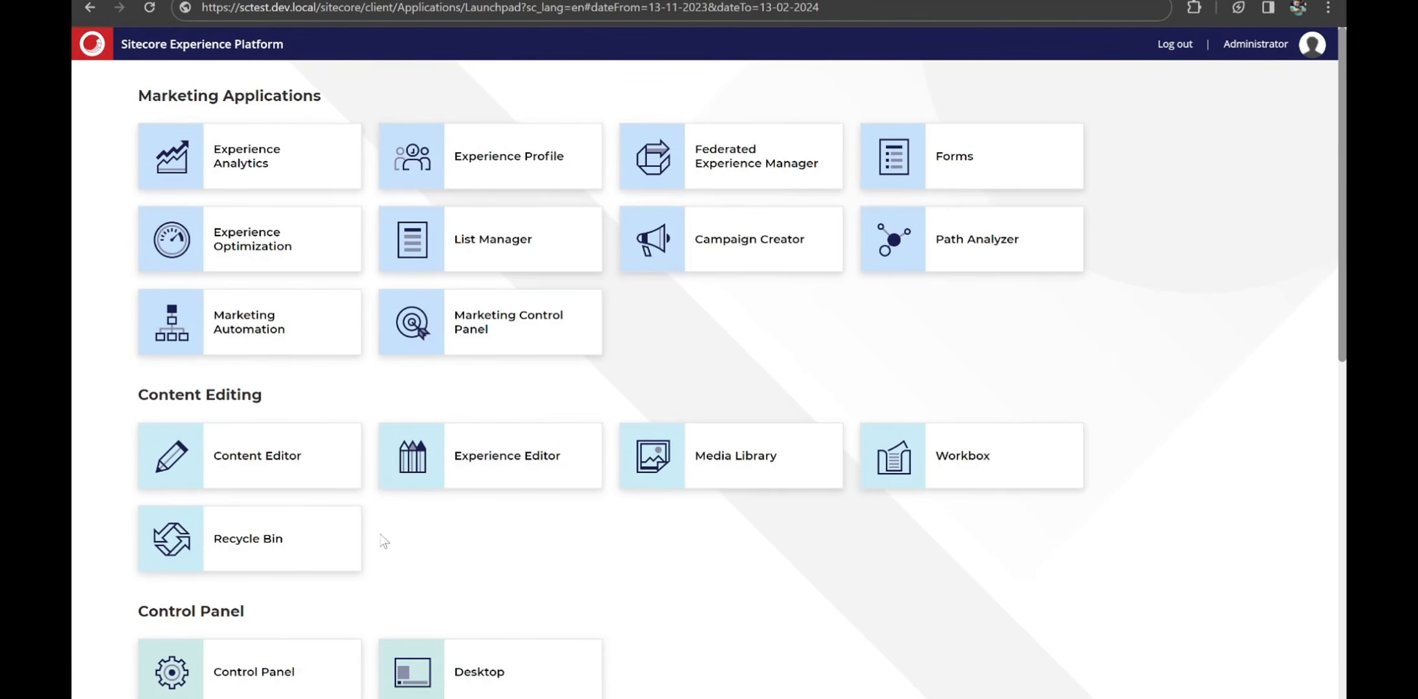
scroll(485, 564, down, 1)
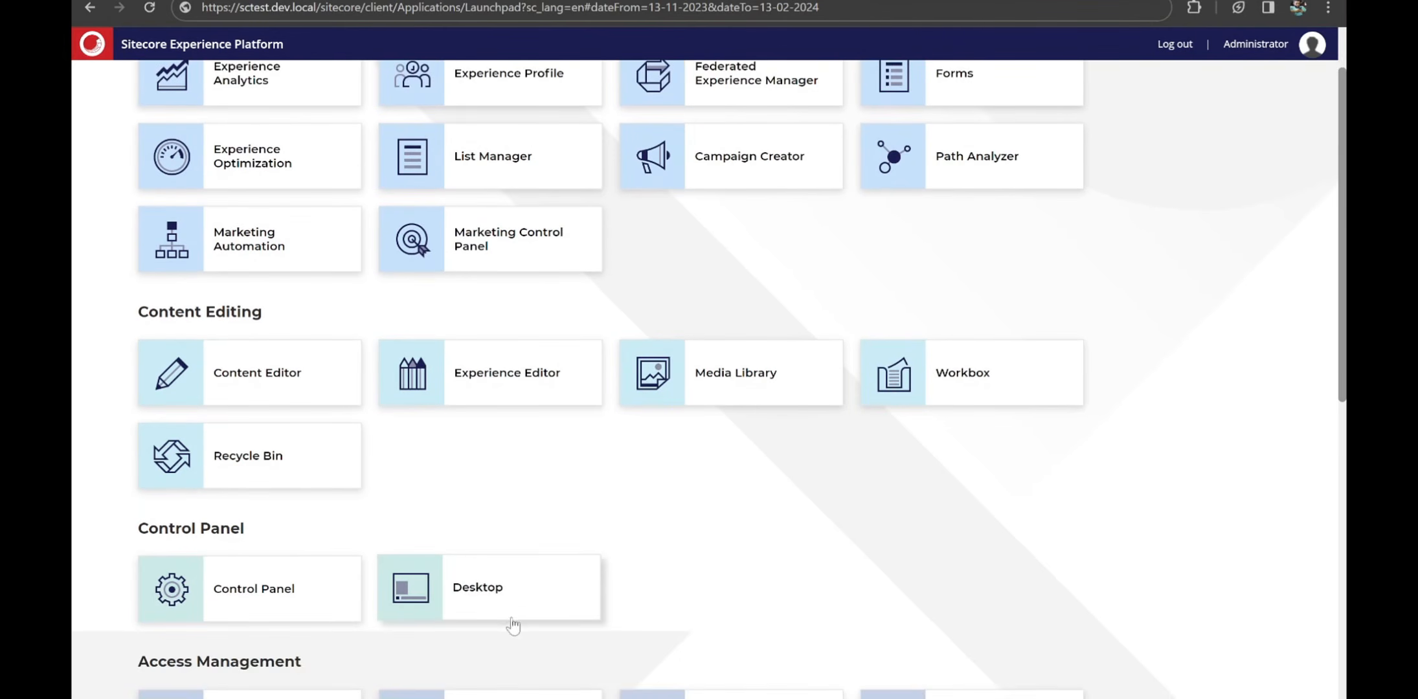
- Open the Sitecore Desktop from the Launchpad and show its start menu applications
click(511, 620)
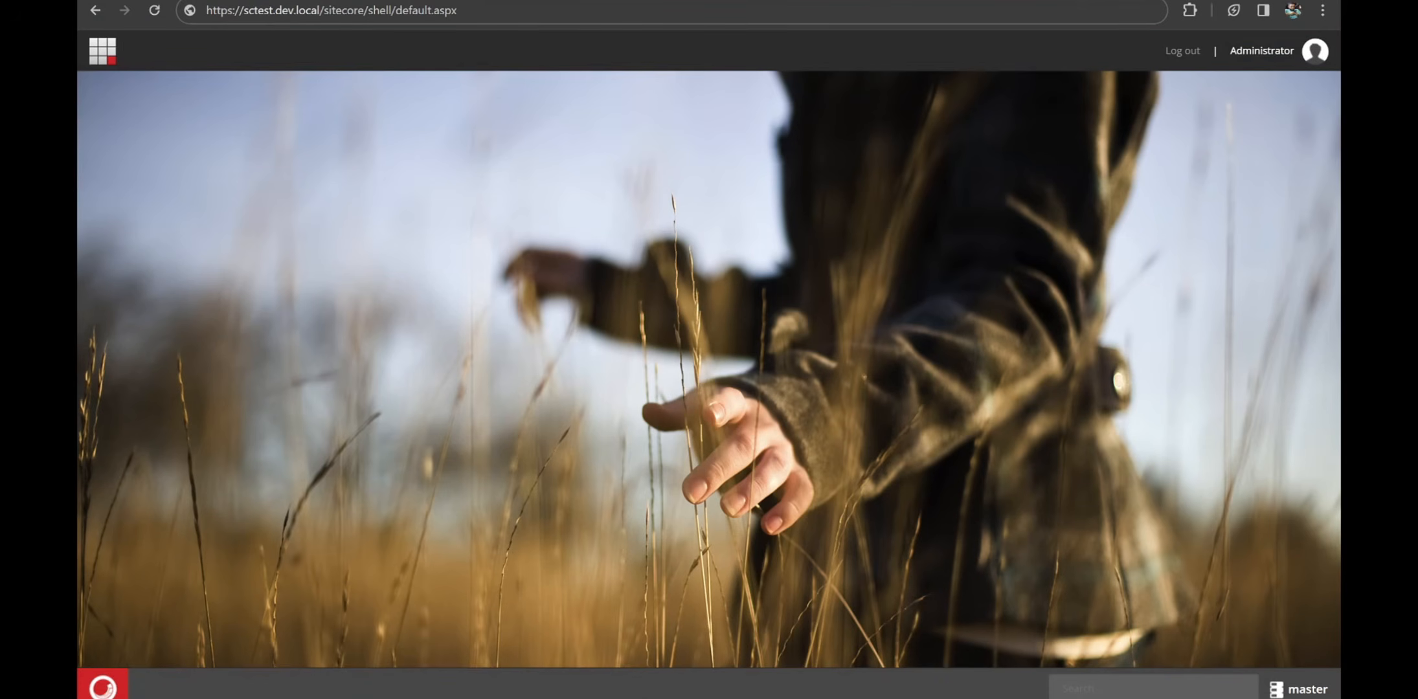
click(103, 685)
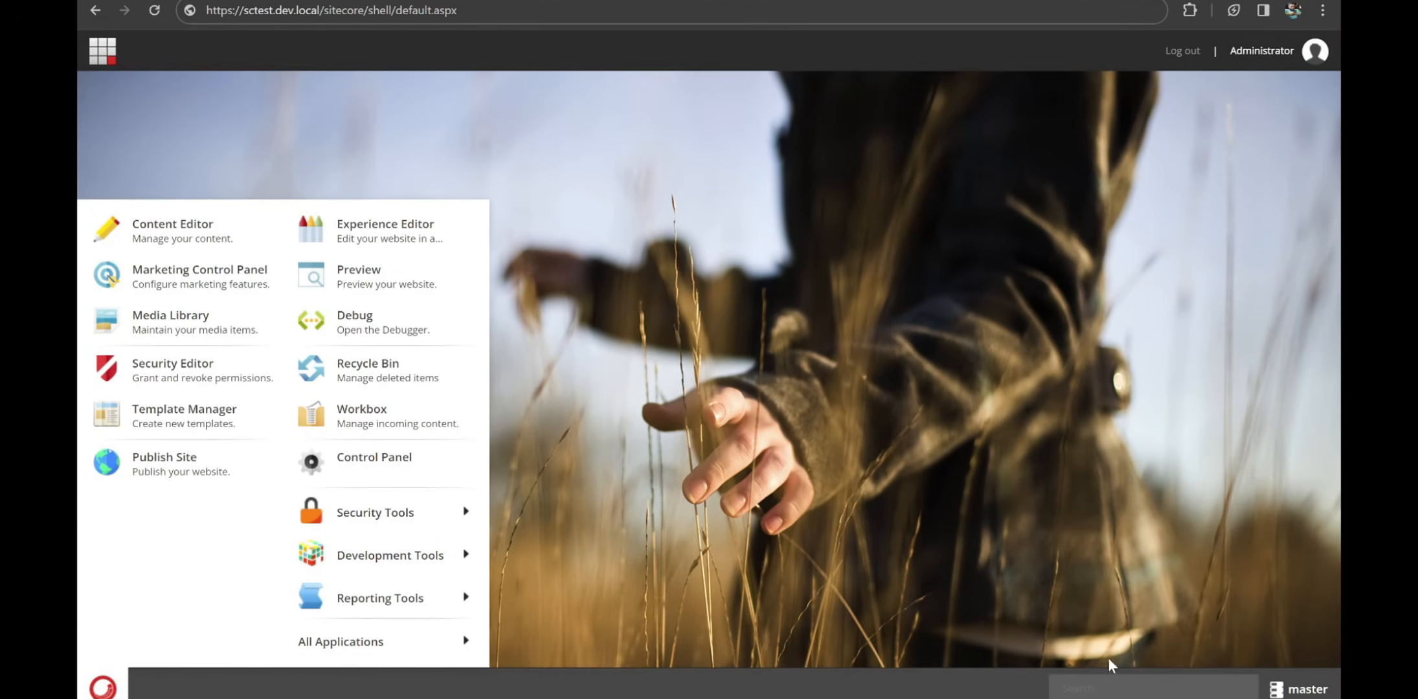